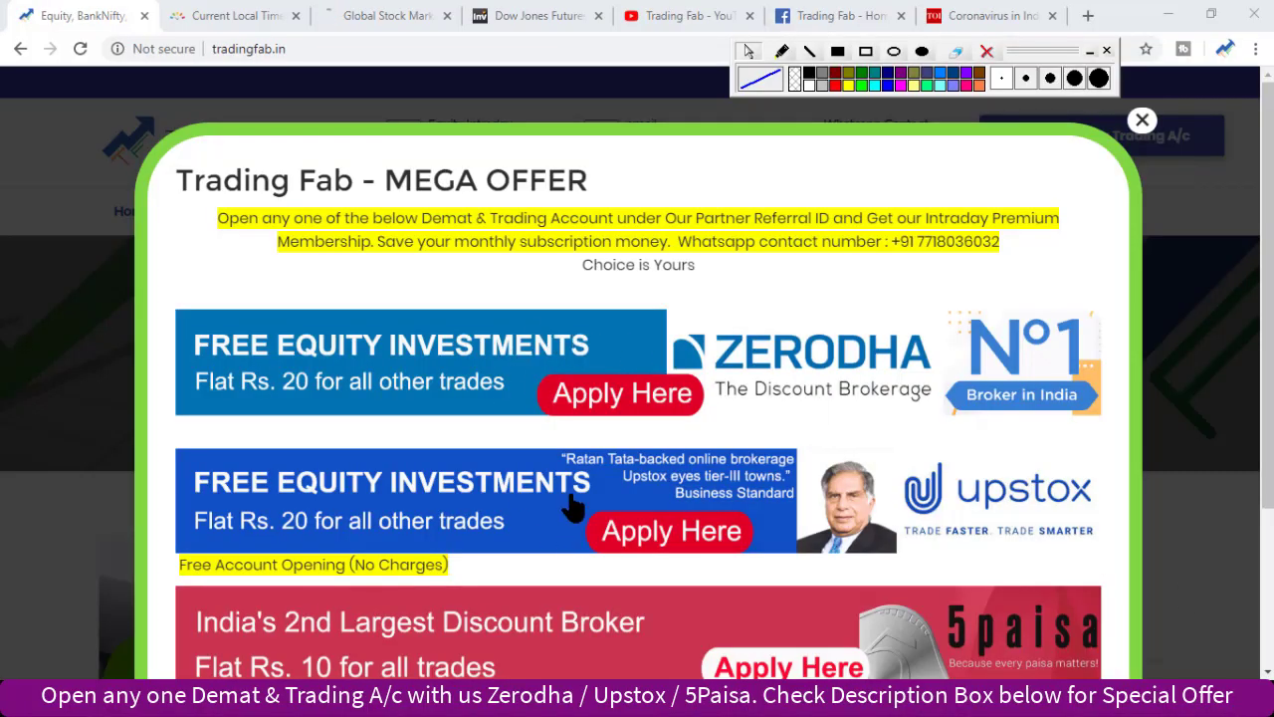
Step: Bring up the timeanddate.com page showing Mumbai's current local time
{"action": "scroll", "coordinate": [595, 460], "scroll_direction": "up", "scroll_amount": 2}
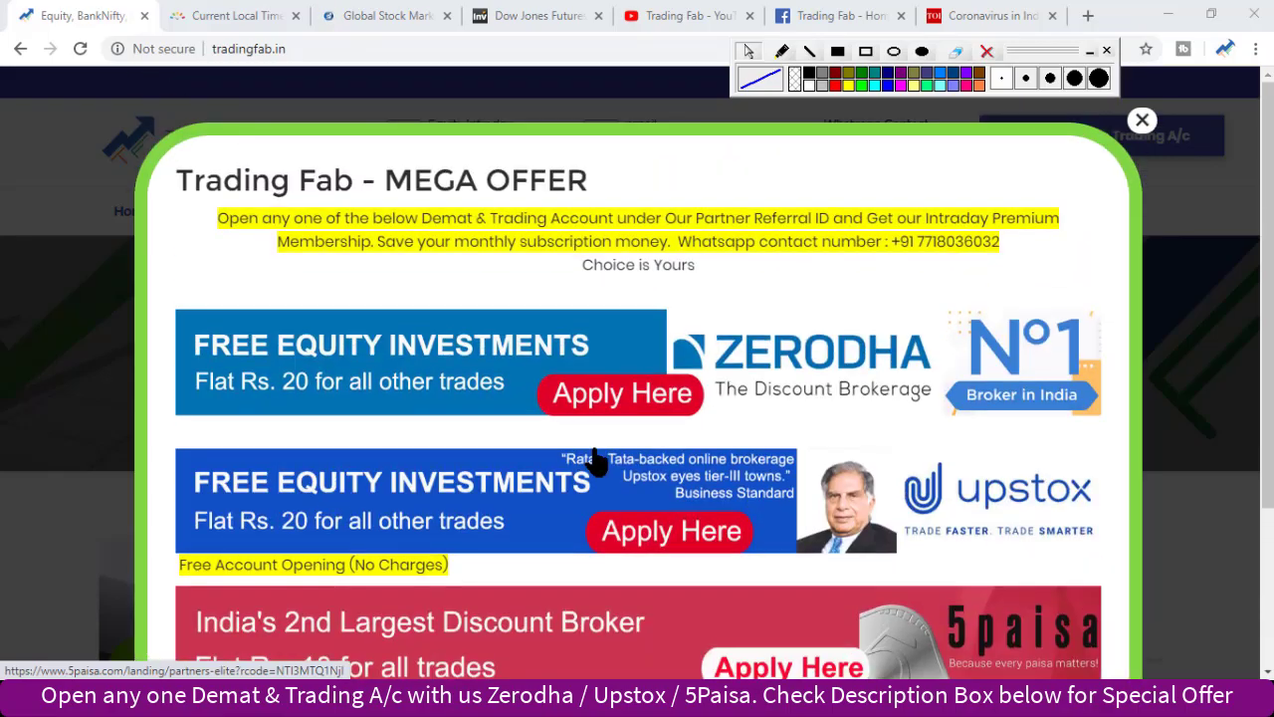
{"action": "left_click_drag", "start_coordinate": [351, 189], "coordinate": [187, 194]}
{"action": "left_click", "coordinate": [199, 12]}
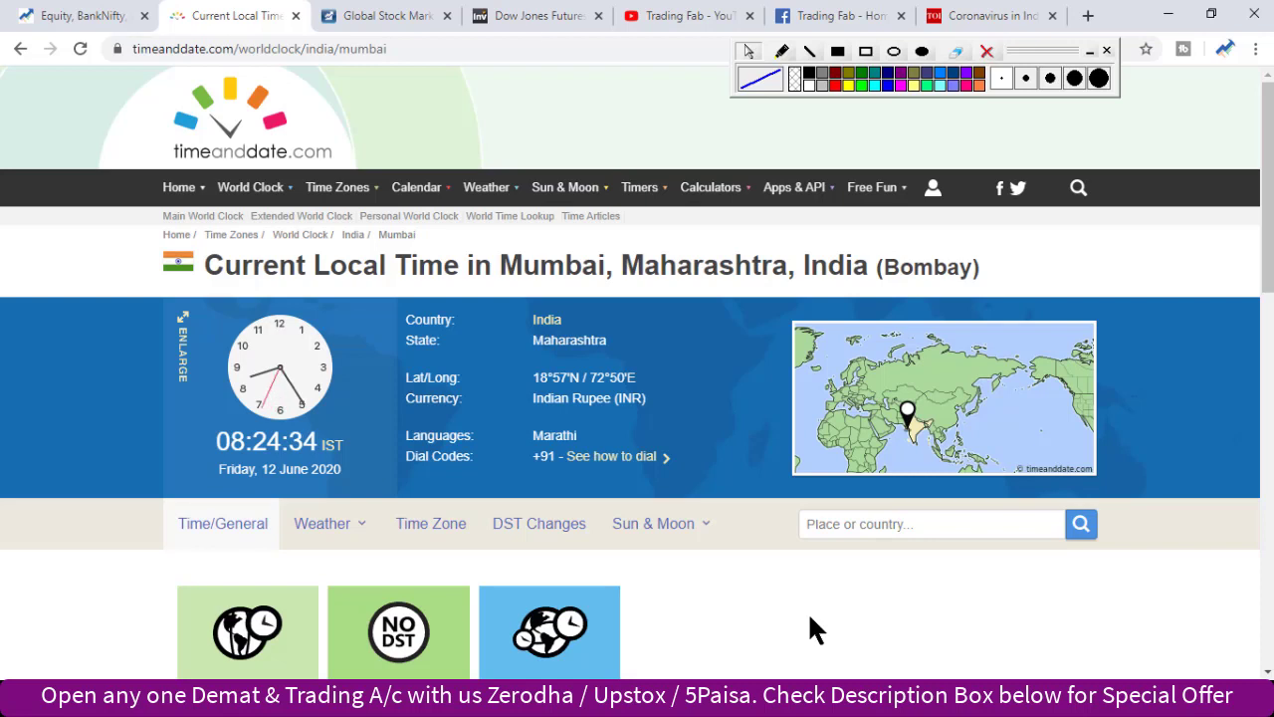
Step: Show moneycontrol's Global Indices page down to the Asian rows, with SGX Nifty at 9,638.50
{"action": "left_click", "coordinate": [395, 17]}
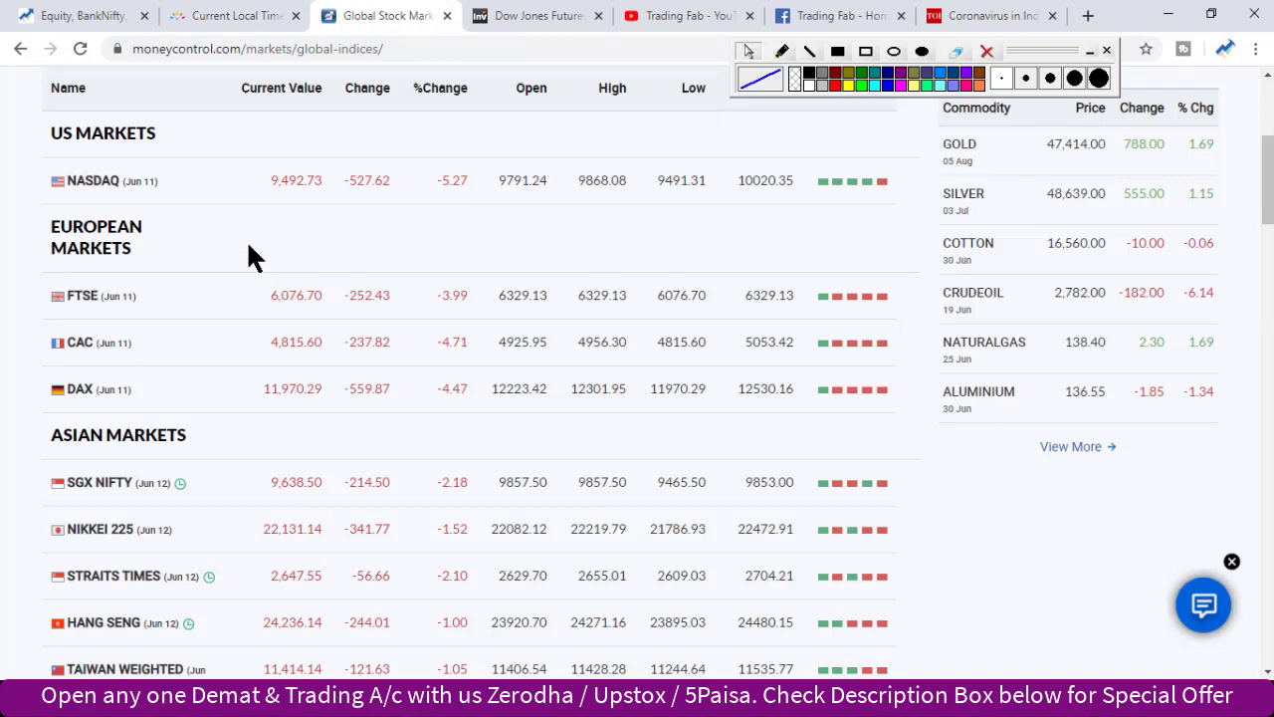
{"action": "scroll", "coordinate": [248, 251], "scroll_direction": "up", "scroll_amount": 1}
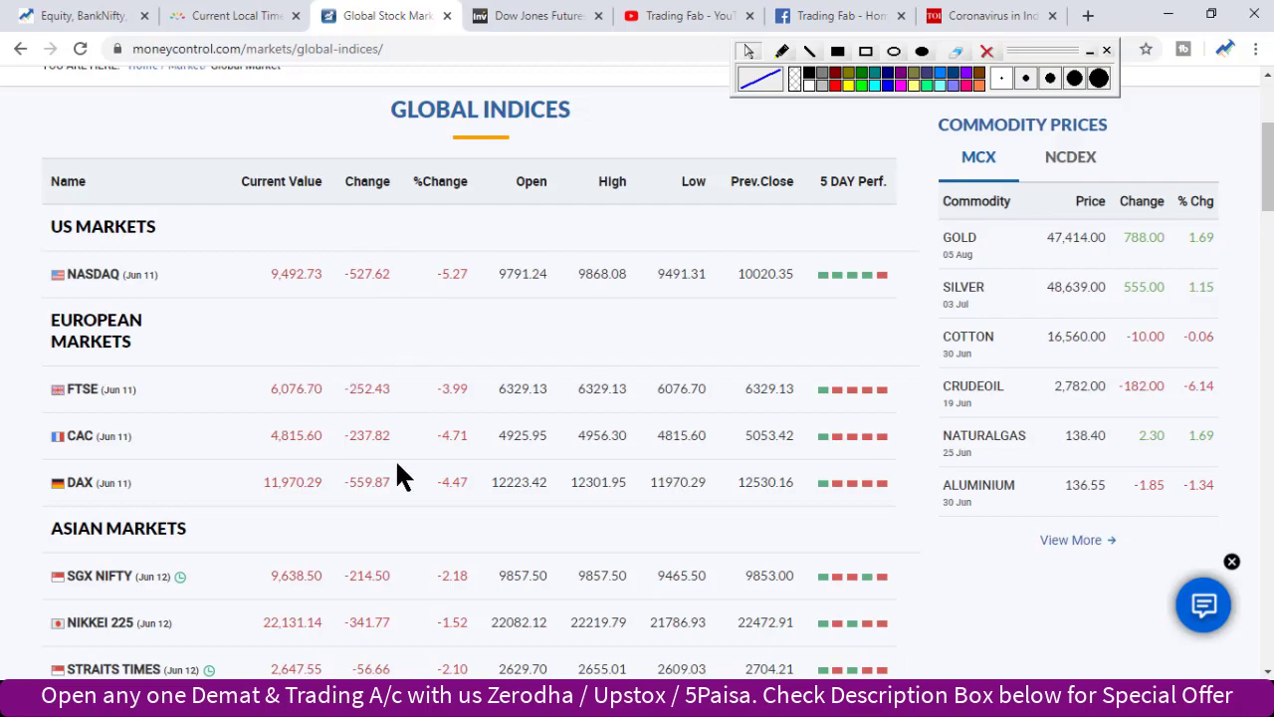
{"action": "scroll", "coordinate": [400, 456], "scroll_direction": "down", "scroll_amount": 2}
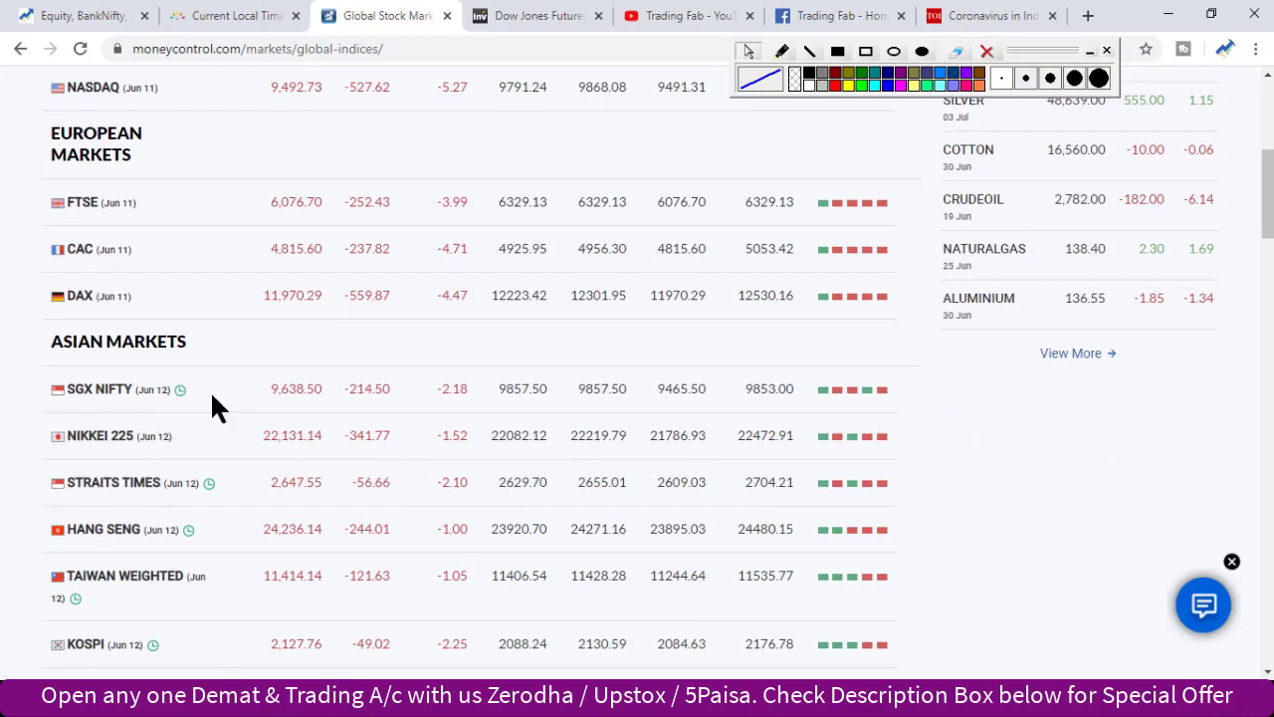
{"action": "scroll", "coordinate": [242, 408], "scroll_direction": "down", "scroll_amount": 2}
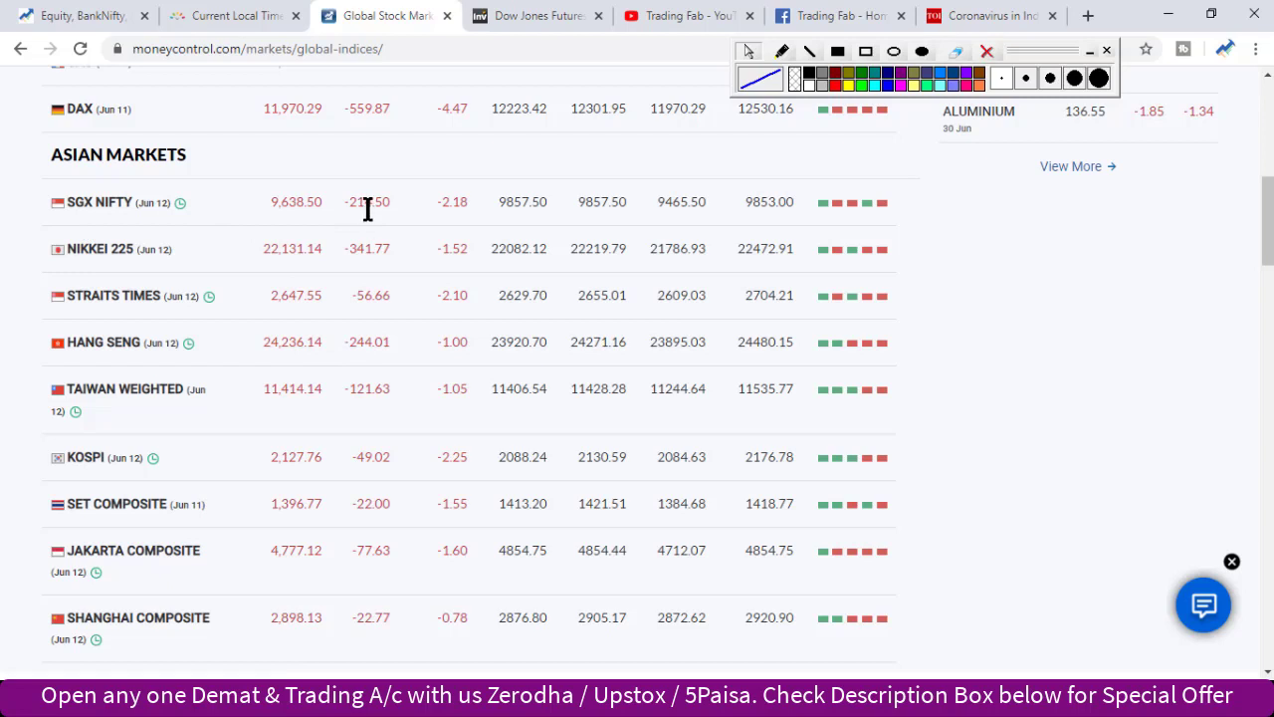
Step: Review the Dow Jones US30 futures chart, then bring up the 'post nifty 11-06-20.jpg' image
{"action": "left_click", "coordinate": [562, 17]}
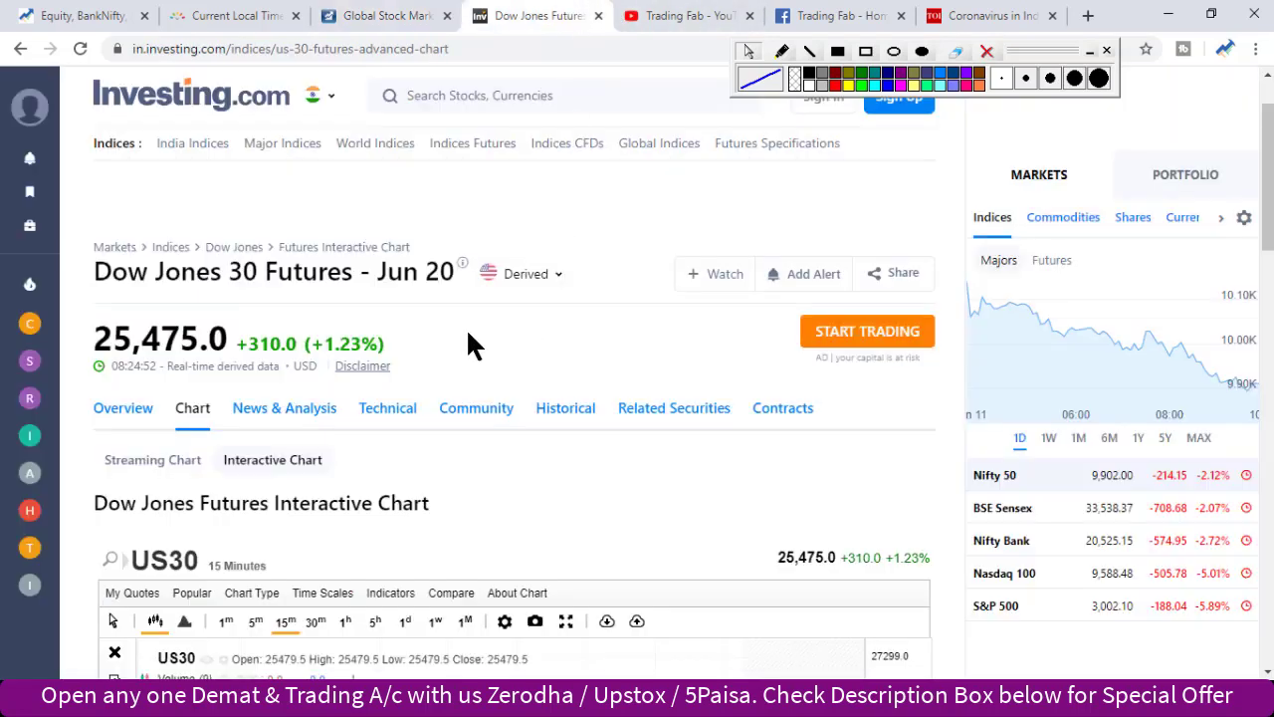
{"action": "scroll", "coordinate": [466, 330], "scroll_direction": "down", "scroll_amount": 1}
{"action": "scroll", "coordinate": [433, 299], "scroll_direction": "down", "scroll_amount": 3}
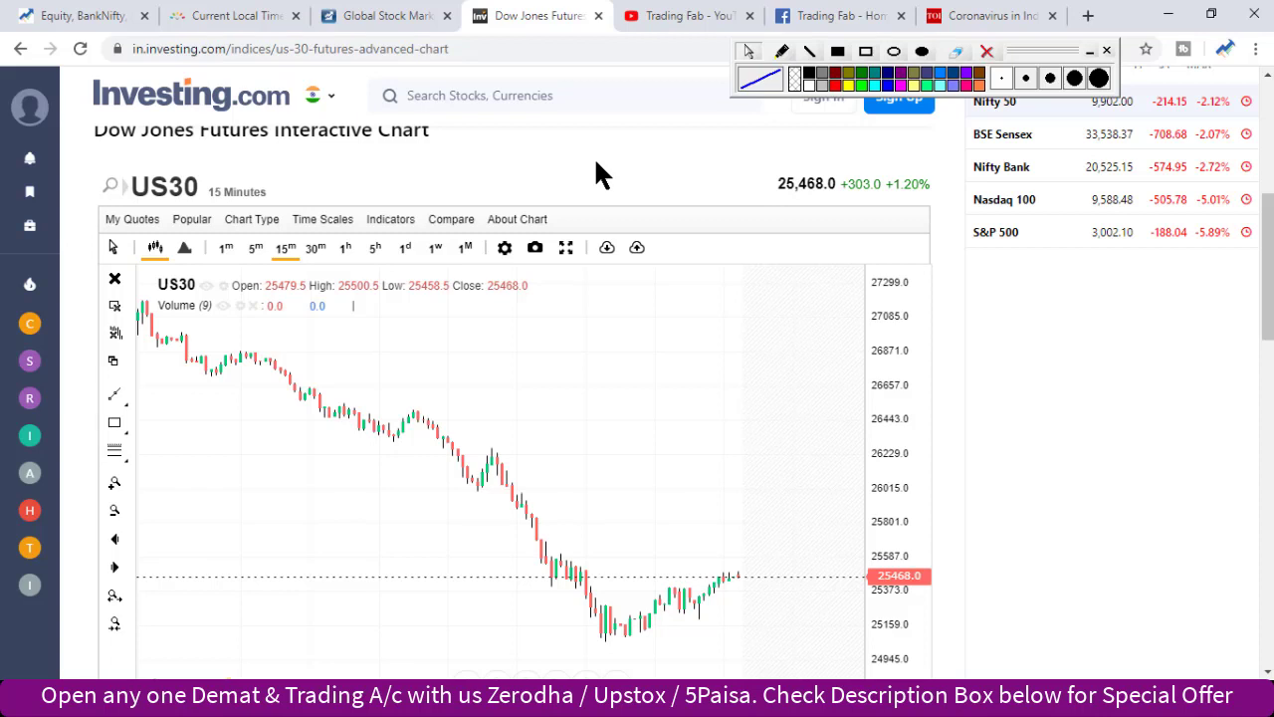
{"action": "key", "text": "alt+Tab"}
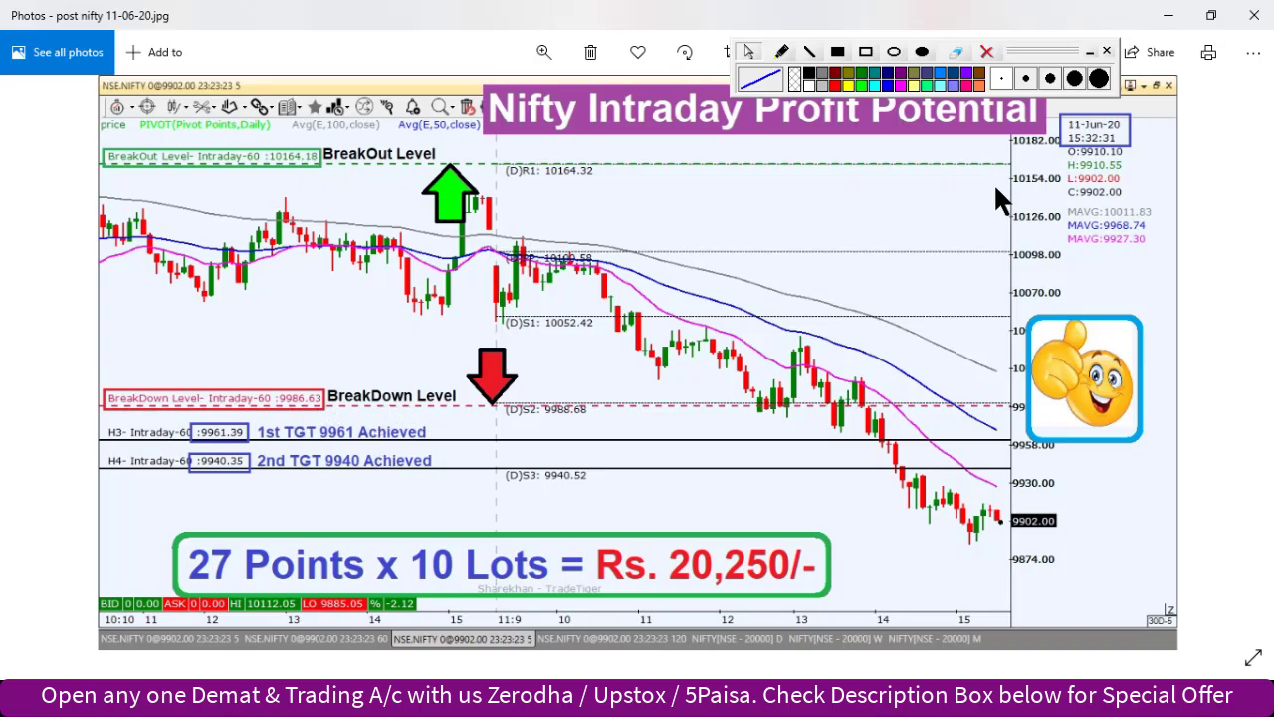
Step: Outline in blue ink the breakdown-level candles and the candles at both targets
{"action": "left_click", "coordinate": [782, 51]}
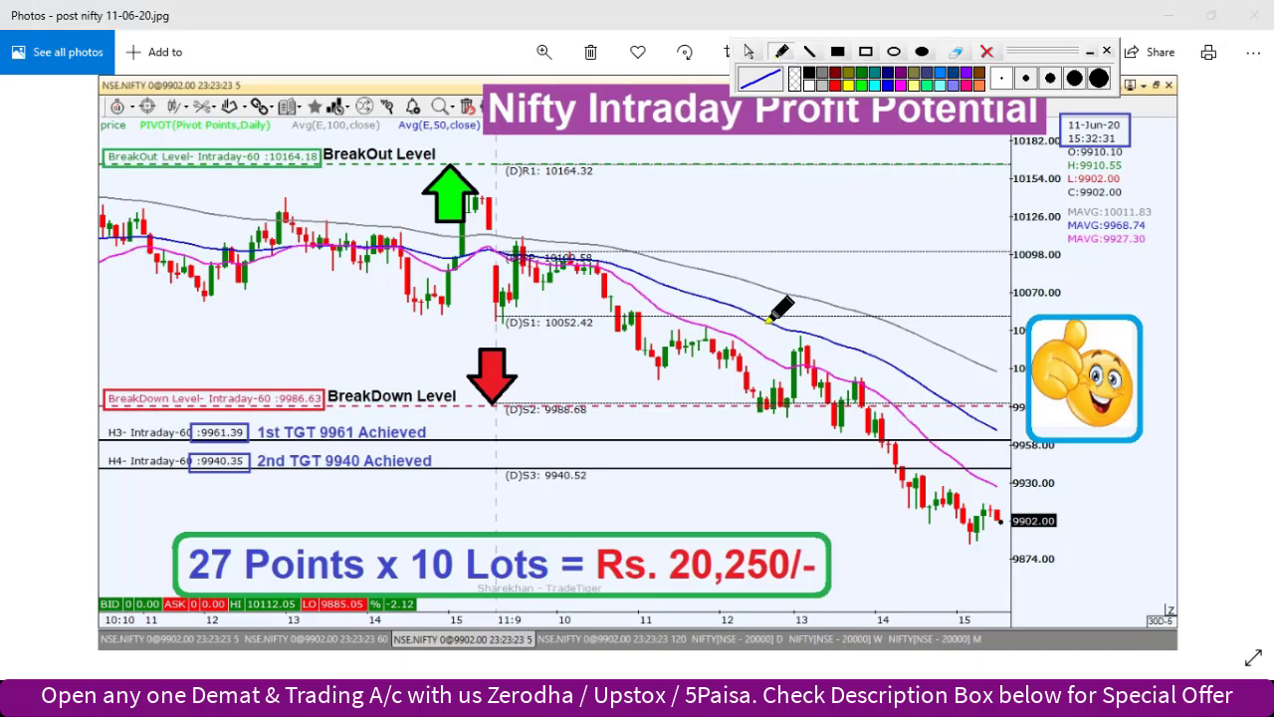
{"action": "mouse_move", "coordinate": [743, 386]}
{"action": "left_mouse_down"}
{"action": "mouse_move", "coordinate": [747, 411]}
{"action": "mouse_move", "coordinate": [870, 399]}
{"action": "mouse_move", "coordinate": [749, 400]}
{"action": "mouse_move", "coordinate": [774, 400]}
{"action": "left_mouse_up"}
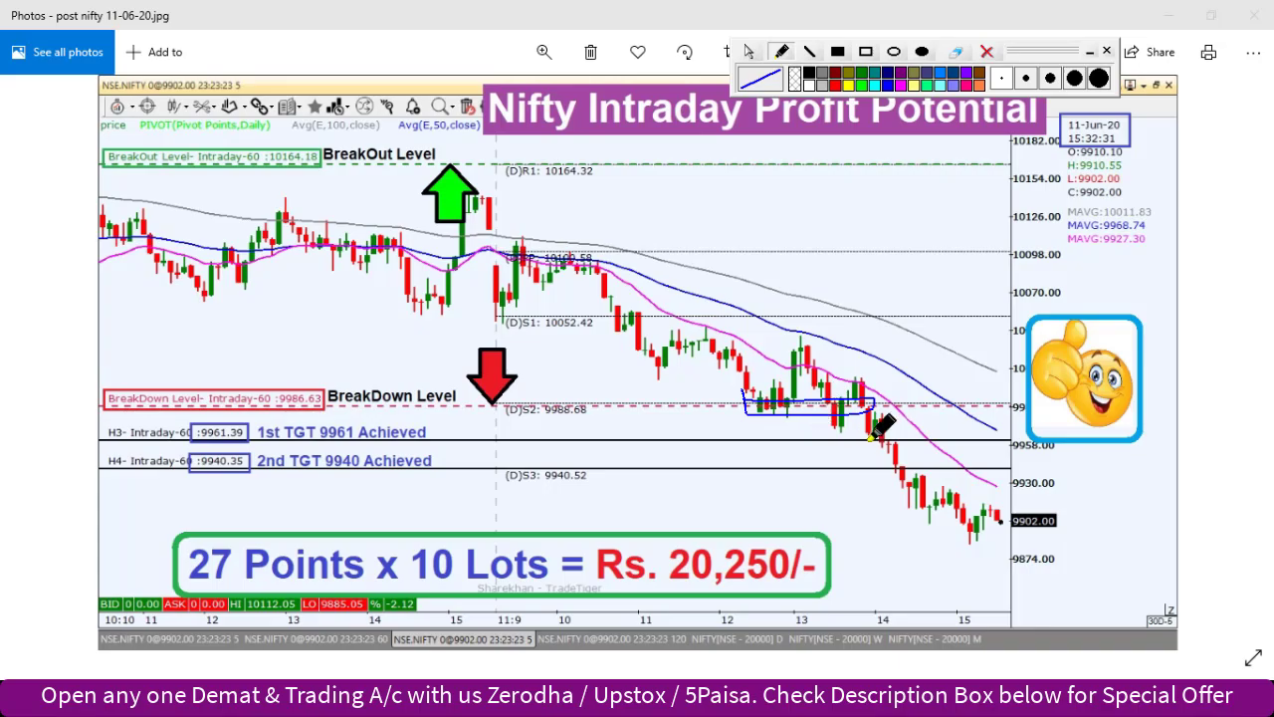
{"action": "mouse_move", "coordinate": [867, 419]}
{"action": "left_mouse_down"}
{"action": "mouse_move", "coordinate": [911, 428]}
{"action": "mouse_move", "coordinate": [854, 441]}
{"action": "left_mouse_up"}
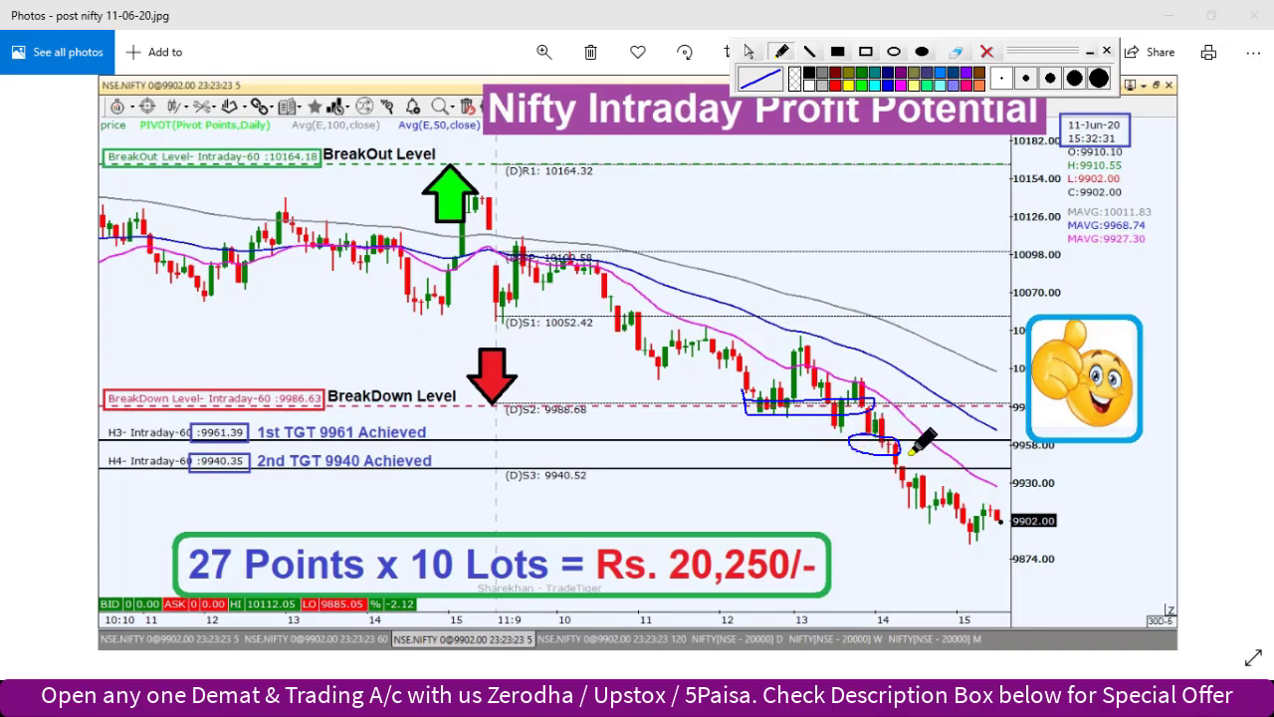
{"action": "left_click_drag", "start_coordinate": [925, 479], "coordinate": [895, 460]}
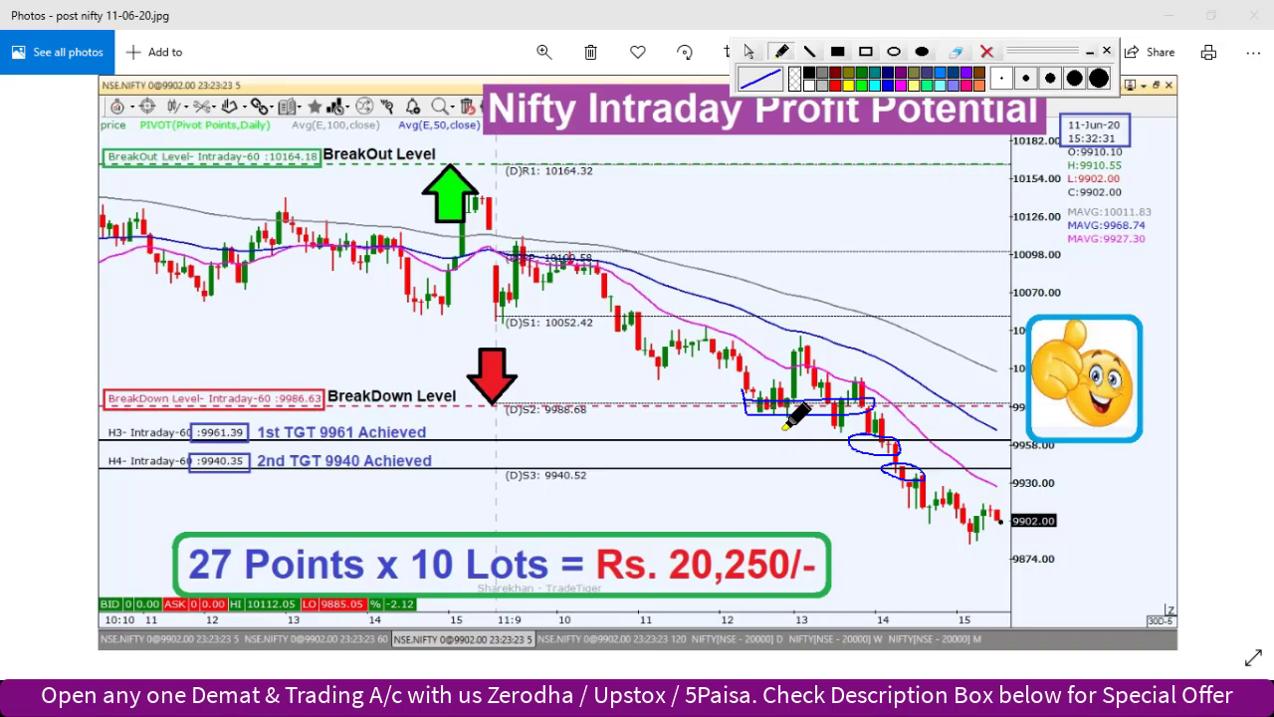
{"action": "left_click", "coordinate": [748, 48]}
{"action": "key", "text": "alt+Tab"}
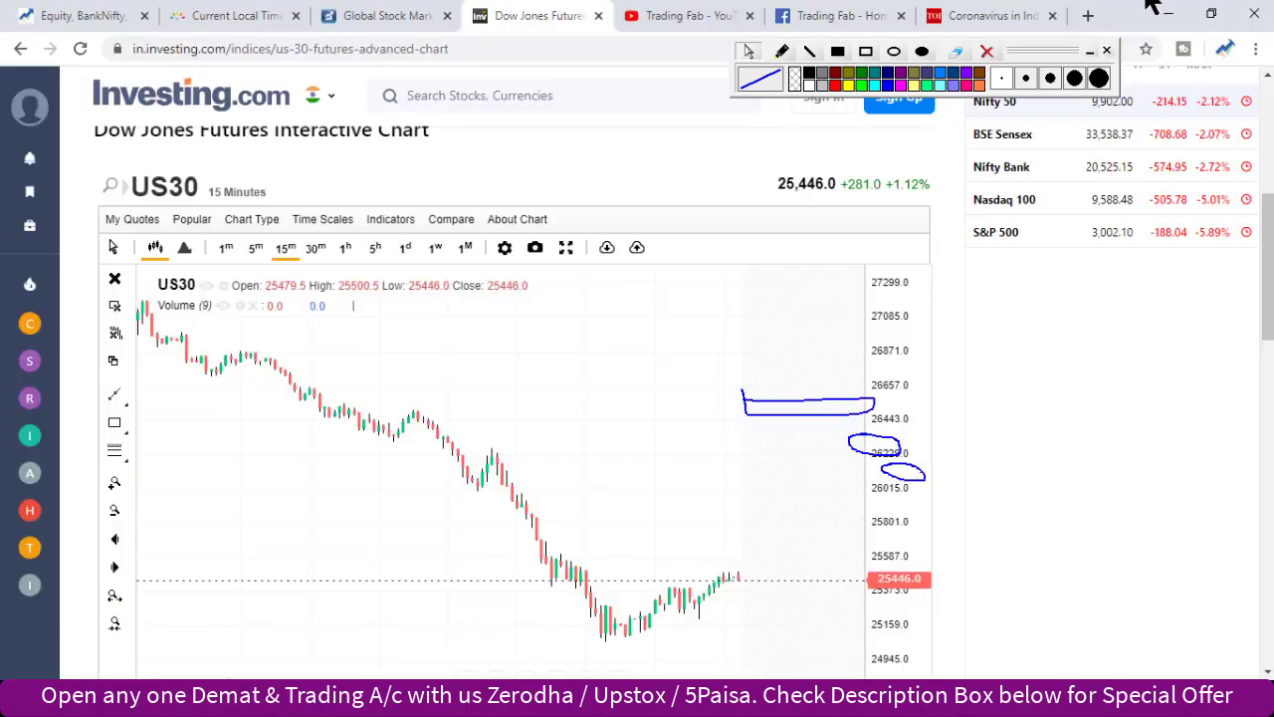
Step: Show the Times of India Covid-19 live-updates article and clear the leftover blue ink
{"action": "left_click", "coordinate": [981, 15]}
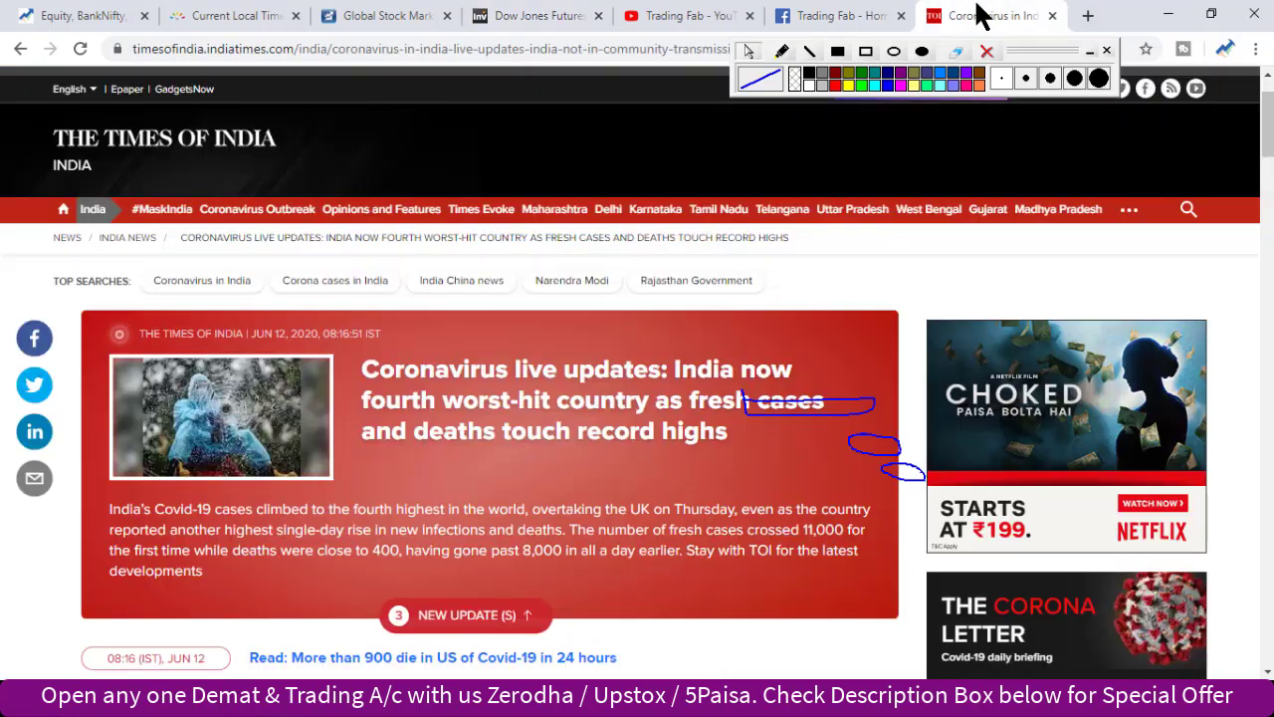
{"action": "left_click", "coordinate": [987, 49]}
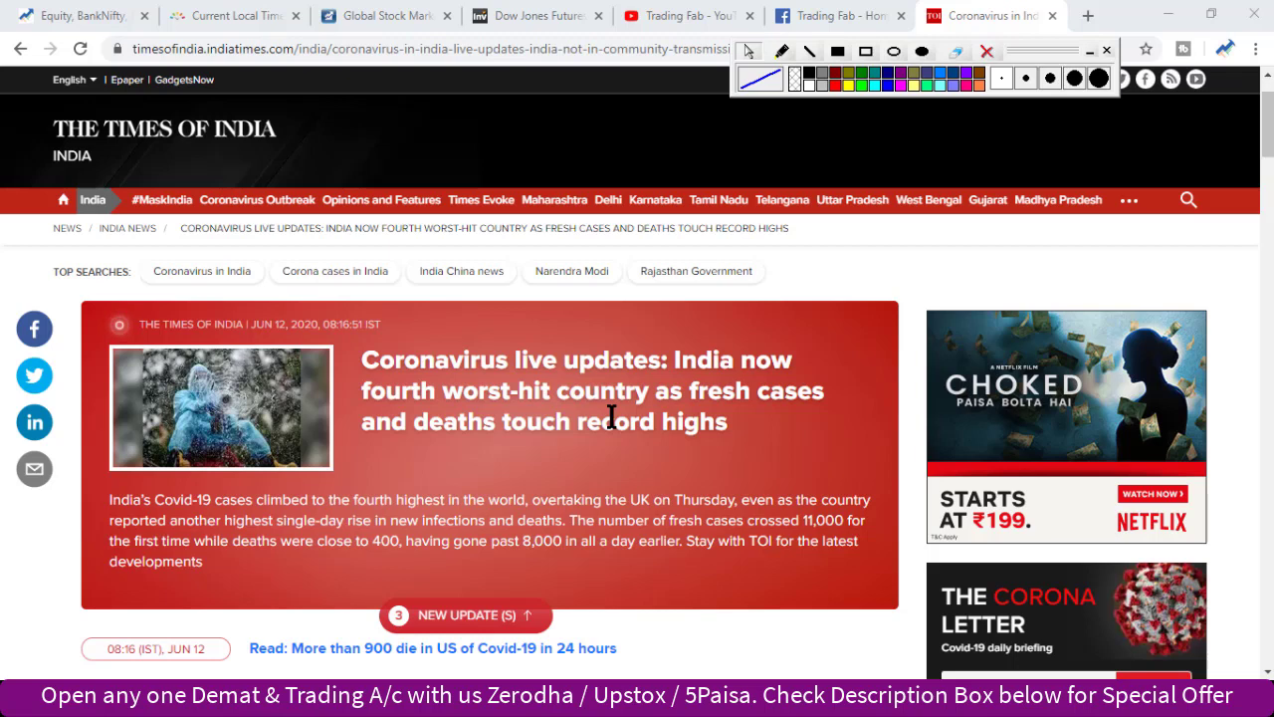
Step: Bring the TradeTiger weekly NIFTY chart full-screen and pan it to leave room on the right
{"action": "key", "text": "alt+Tab"}
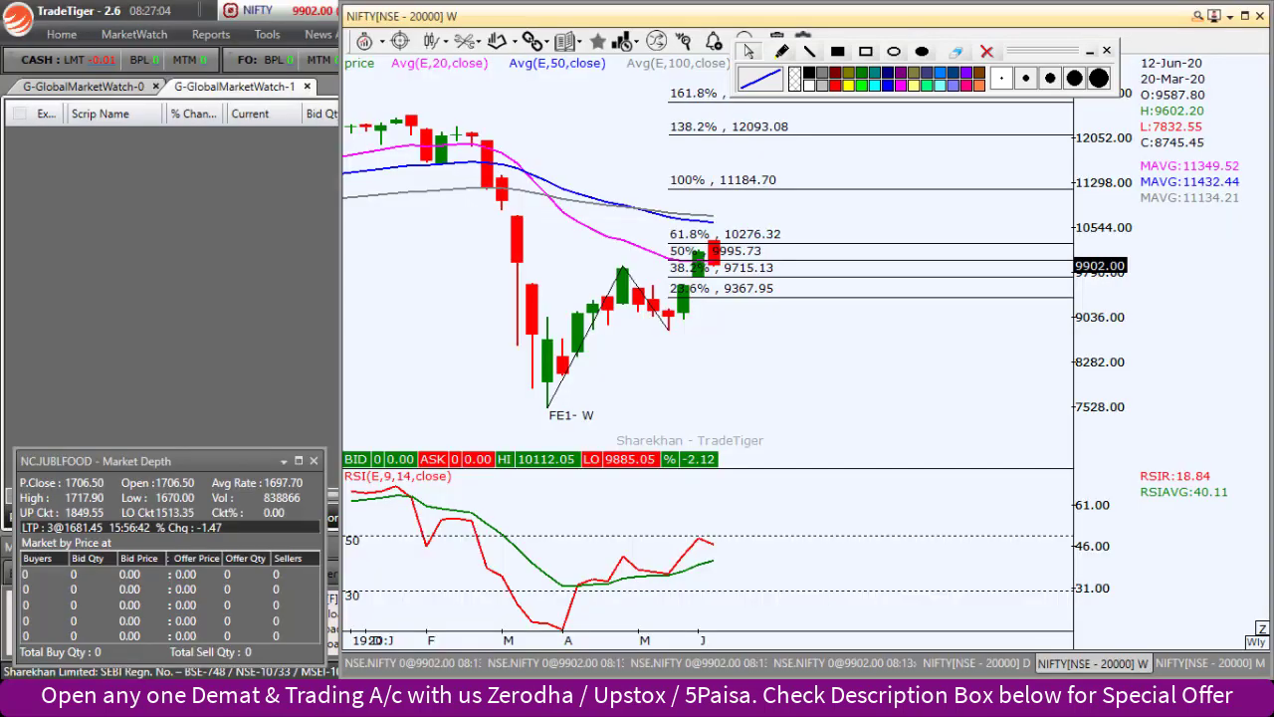
{"action": "left_click", "coordinate": [1244, 15]}
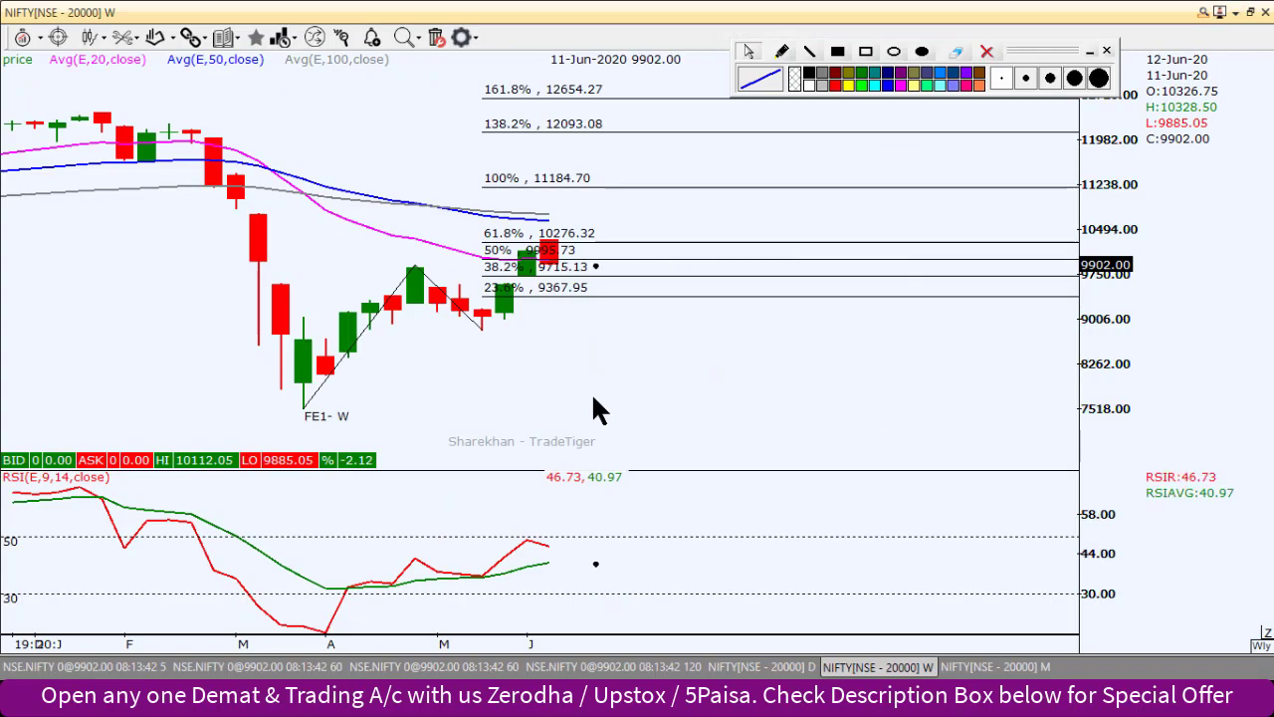
{"action": "left_click_drag", "start_coordinate": [591, 395], "coordinate": [671, 398]}
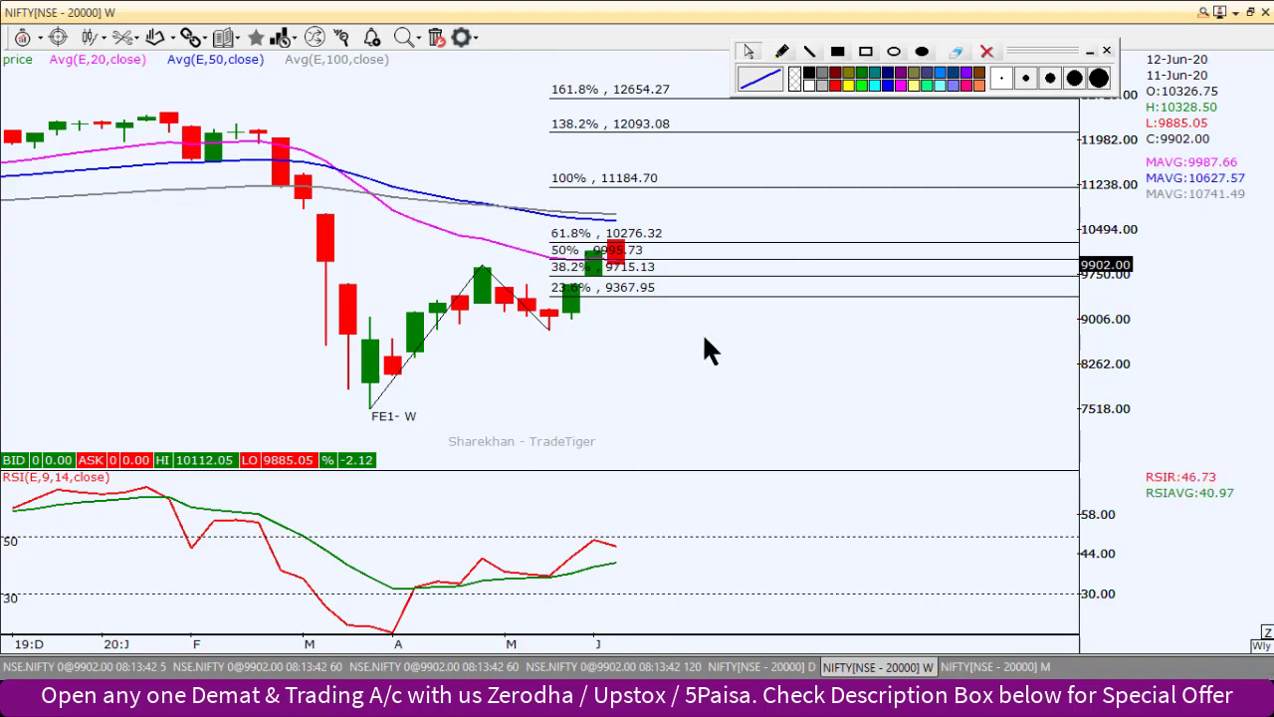
{"action": "left_click_drag", "start_coordinate": [702, 331], "coordinate": [560, 334]}
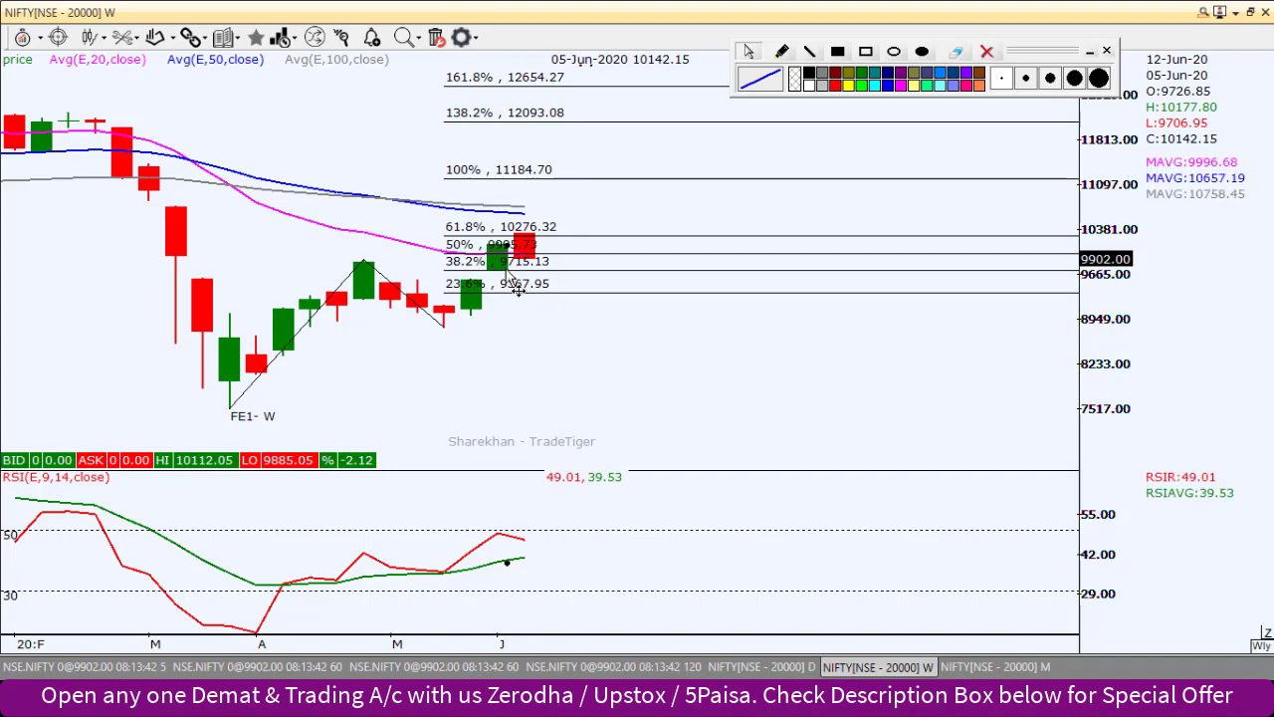
Step: Zoom into the latest weekly candles, near the 9902.00 close between 50% and 38.2% Fibonacci
{"action": "scroll", "coordinate": [477, 256], "scroll_direction": "up", "scroll_amount": 1}
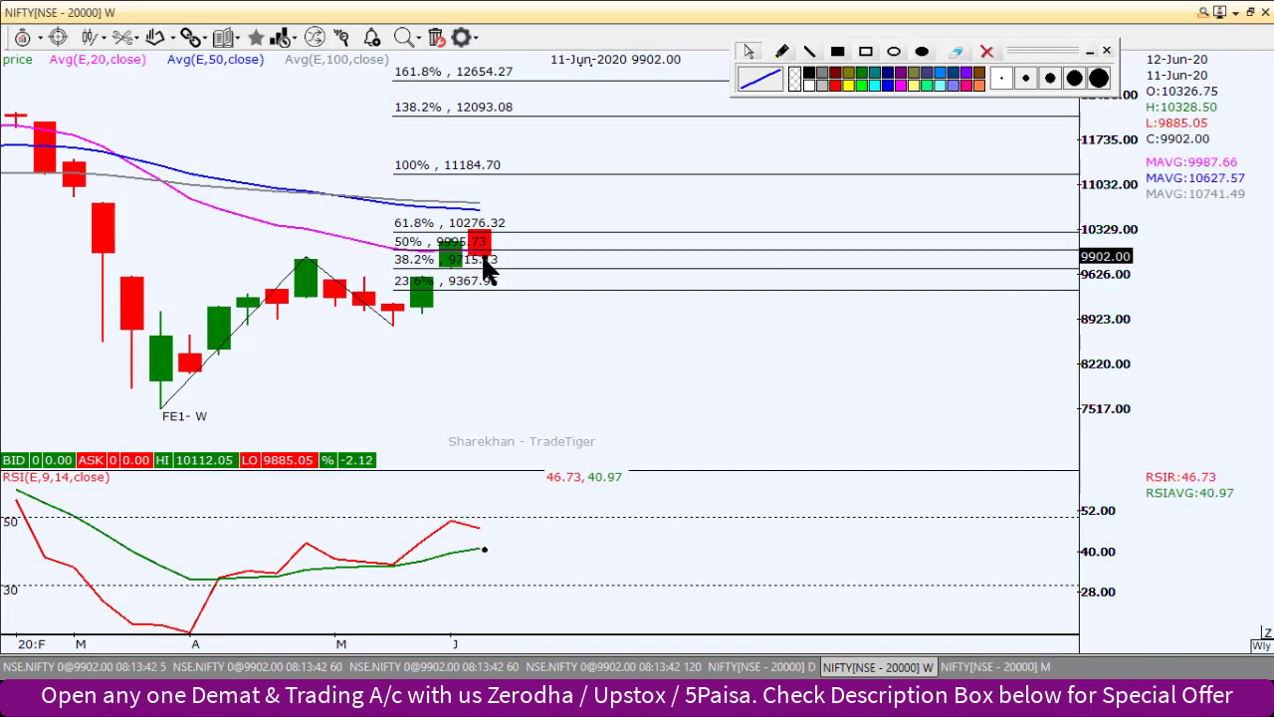
{"action": "scroll", "coordinate": [494, 264], "scroll_direction": "up", "scroll_amount": 2}
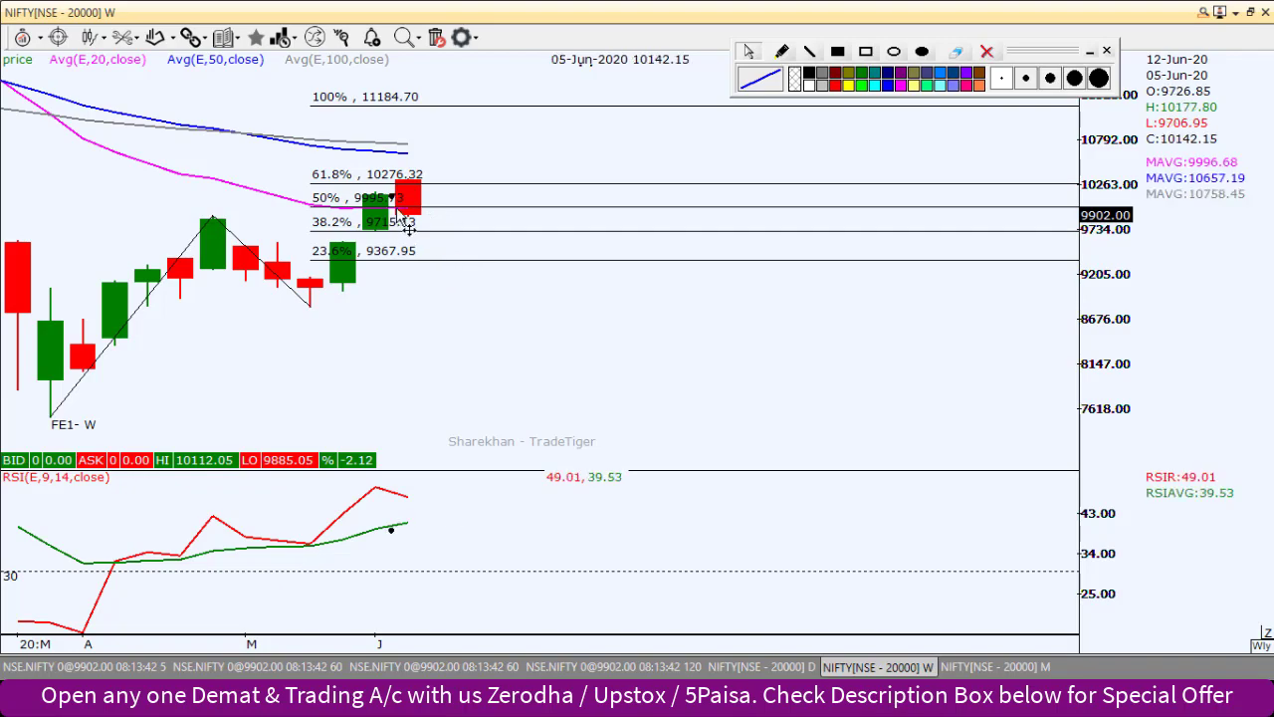
{"action": "scroll", "coordinate": [538, 355], "scroll_direction": "up", "scroll_amount": 1}
{"action": "scroll", "coordinate": [688, 328], "scroll_direction": "up", "scroll_amount": 1}
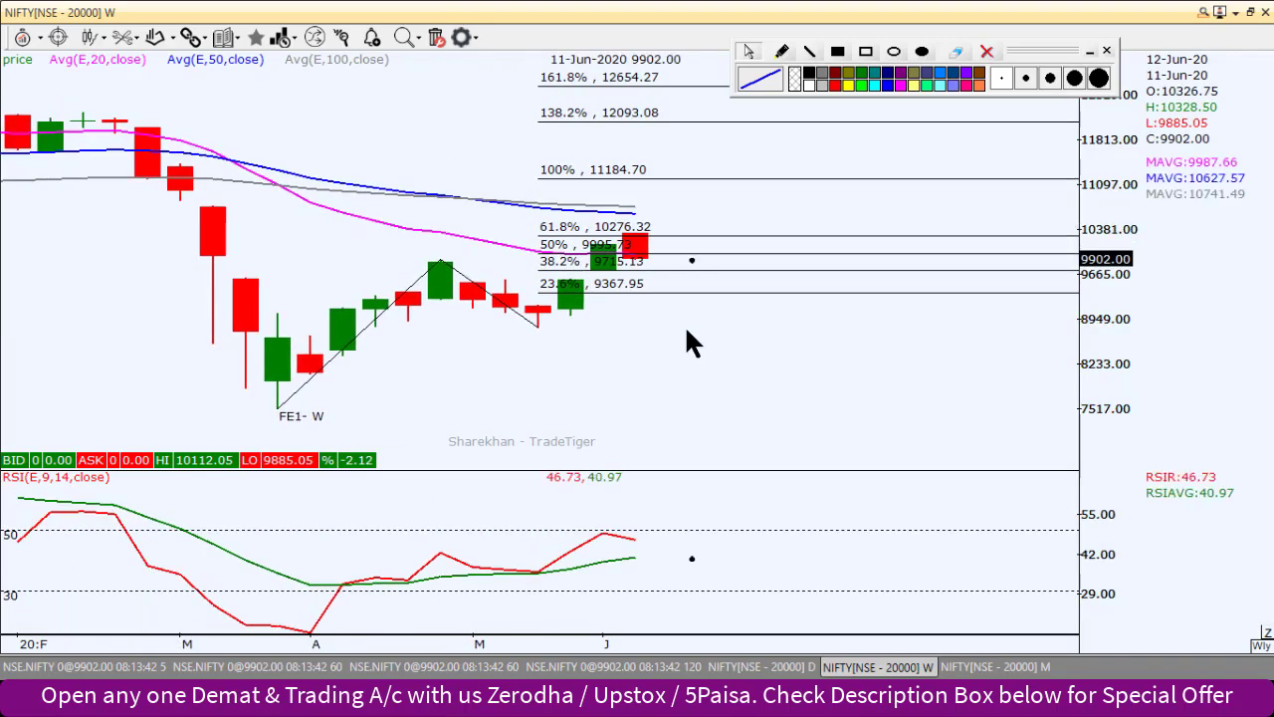
{"action": "scroll", "coordinate": [642, 278], "scroll_direction": "up", "scroll_amount": 1}
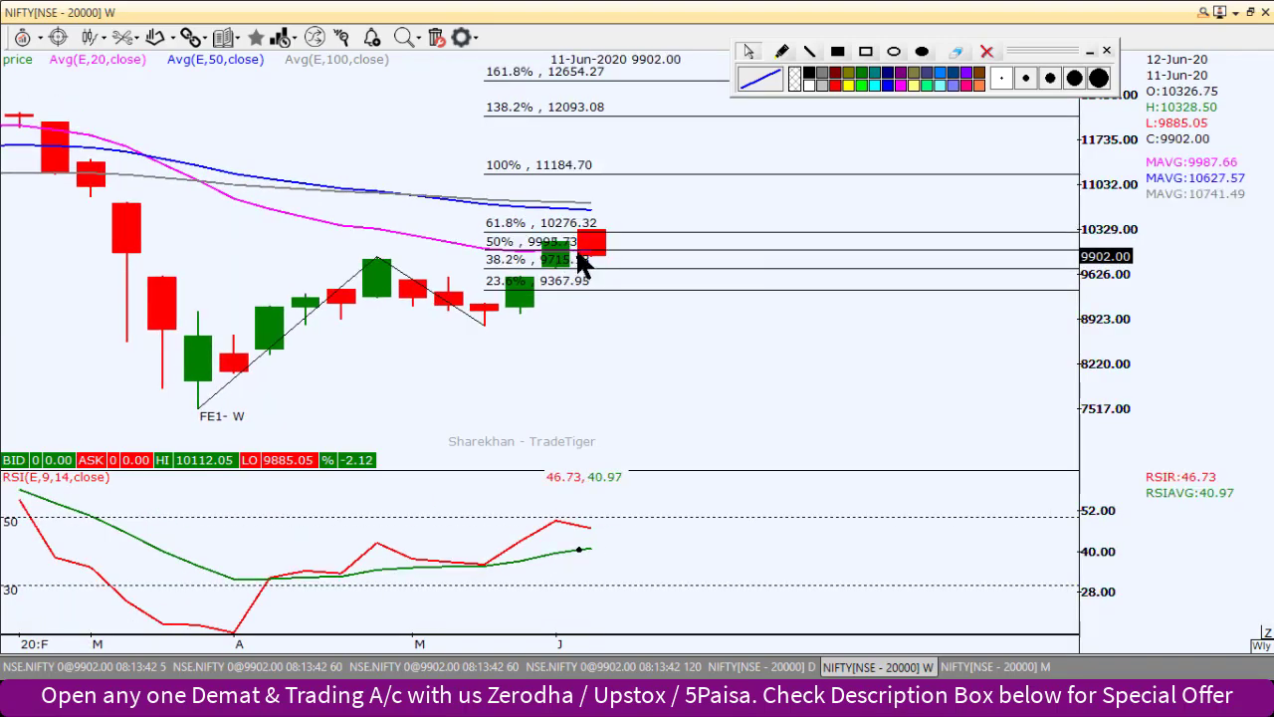
{"action": "scroll", "coordinate": [595, 267], "scroll_direction": "up", "scroll_amount": 1}
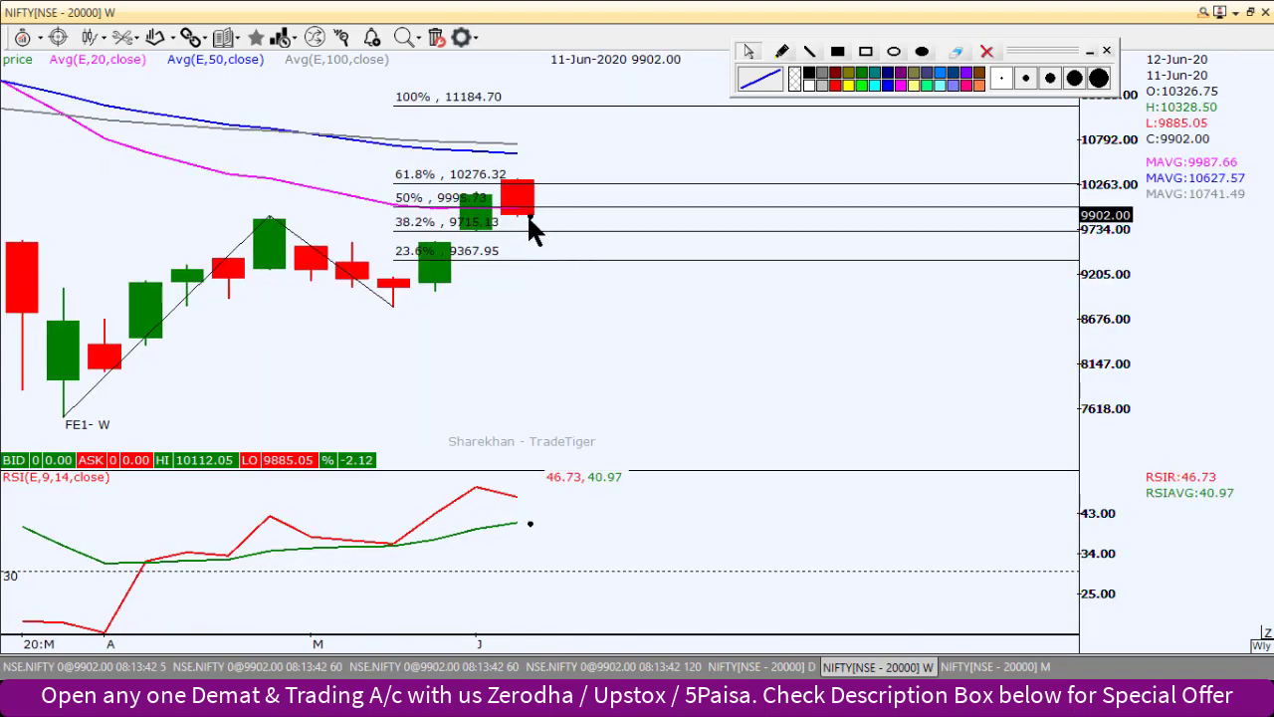
Step: Switch to the daily NIFTY chart and zoom in on the recent candles
{"action": "left_click", "coordinate": [742, 665]}
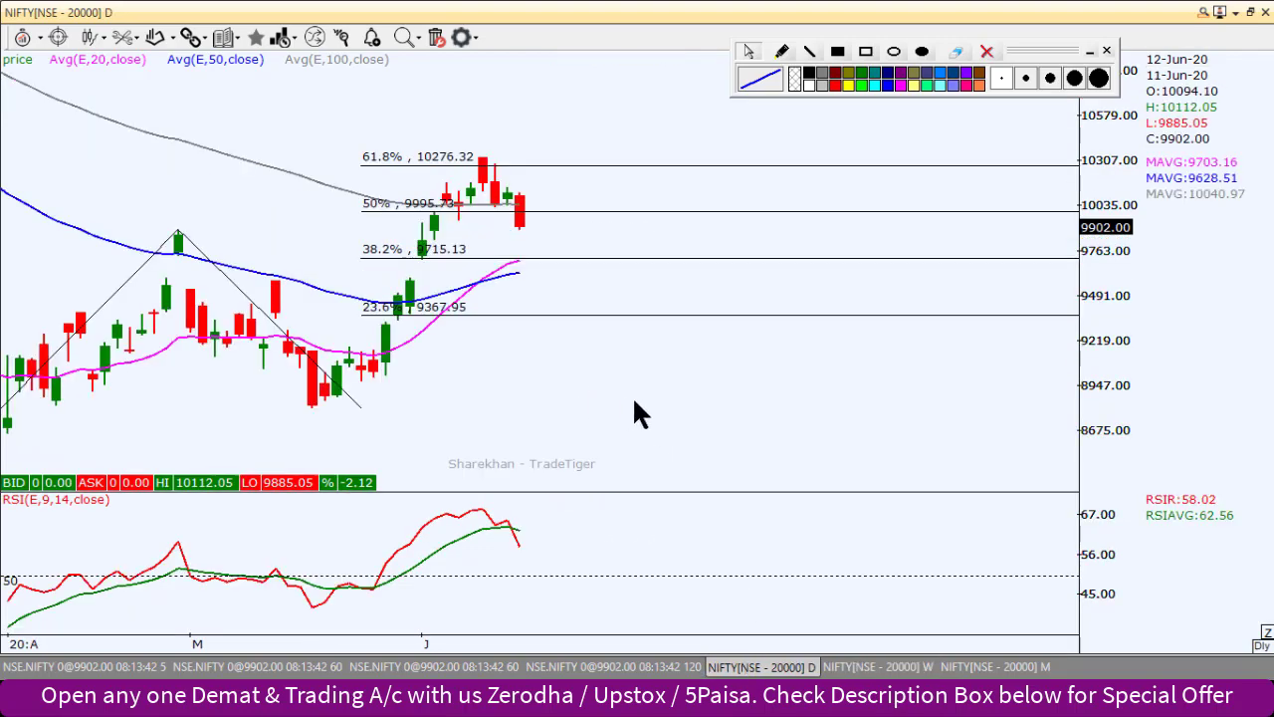
{"action": "scroll", "coordinate": [654, 403], "scroll_direction": "up", "scroll_amount": 1}
{"action": "scroll", "coordinate": [583, 421], "scroll_direction": "left", "scroll_amount": 2}
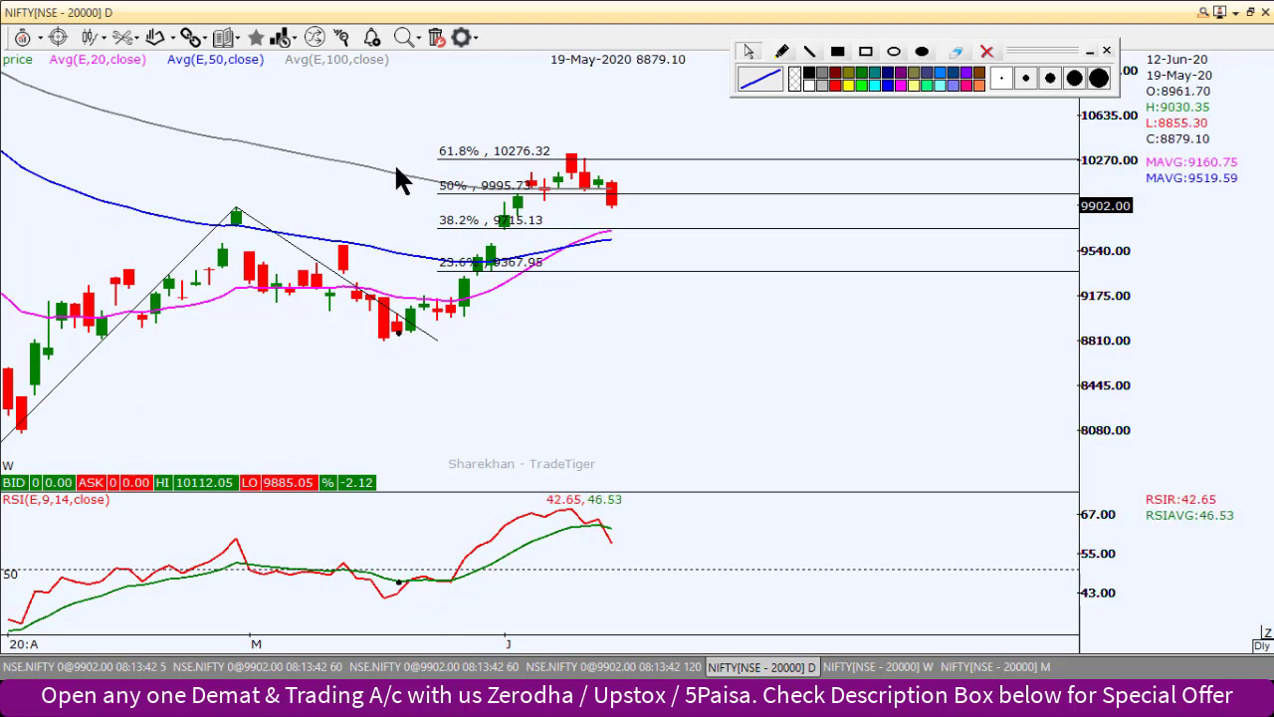
{"action": "scroll", "coordinate": [583, 187], "scroll_direction": "up", "scroll_amount": 1}
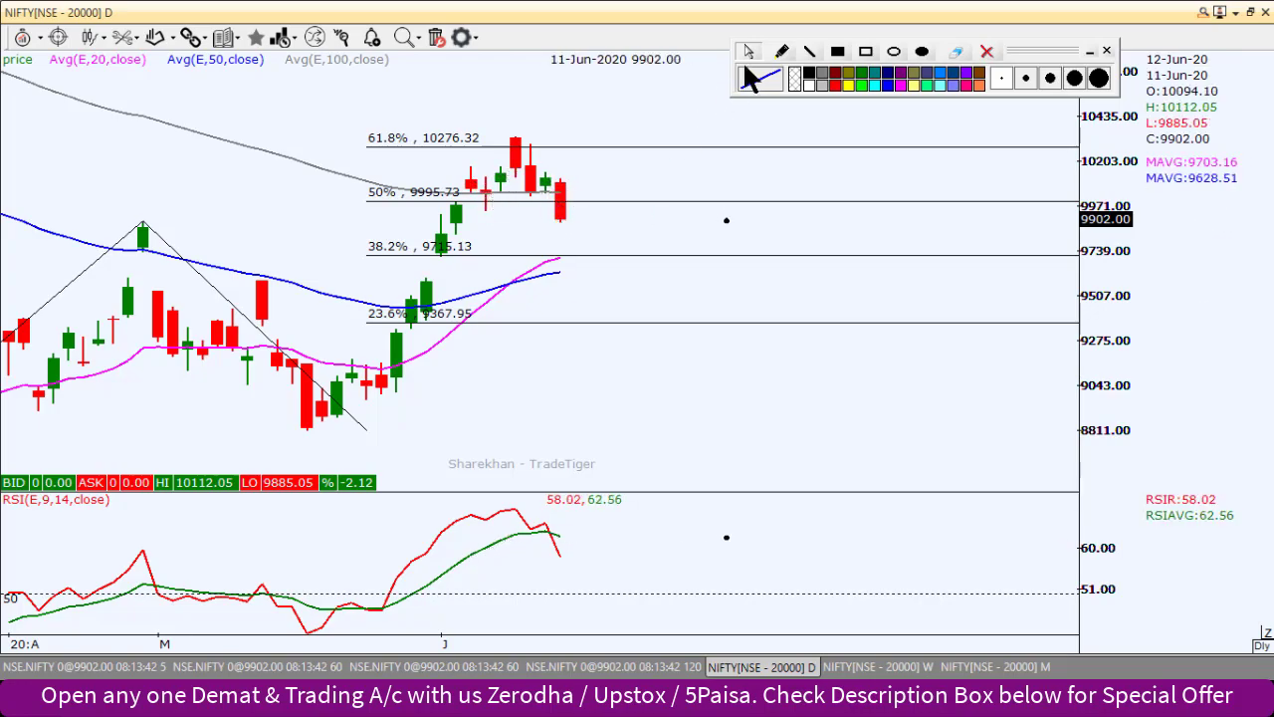
Step: Sketch and erase a trial freehand stroke, then delete the Fibonacci levels and trend lines
{"action": "left_click", "coordinate": [781, 51]}
{"action": "mouse_move", "coordinate": [491, 188]}
{"action": "left_mouse_down"}
{"action": "mouse_move", "coordinate": [503, 168]}
{"action": "mouse_move", "coordinate": [554, 185]}
{"action": "left_mouse_up"}
{"action": "left_click", "coordinate": [987, 51]}
{"action": "left_click", "coordinate": [711, 269]}
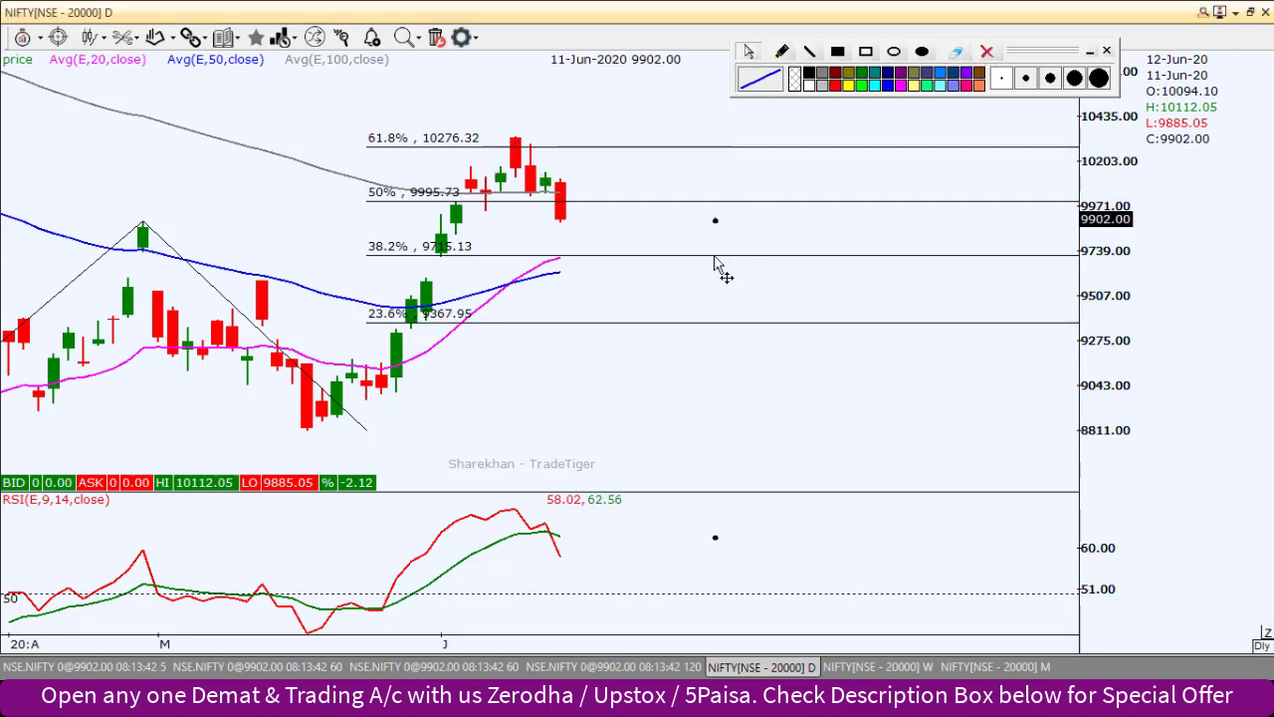
{"action": "key", "text": "Delete"}
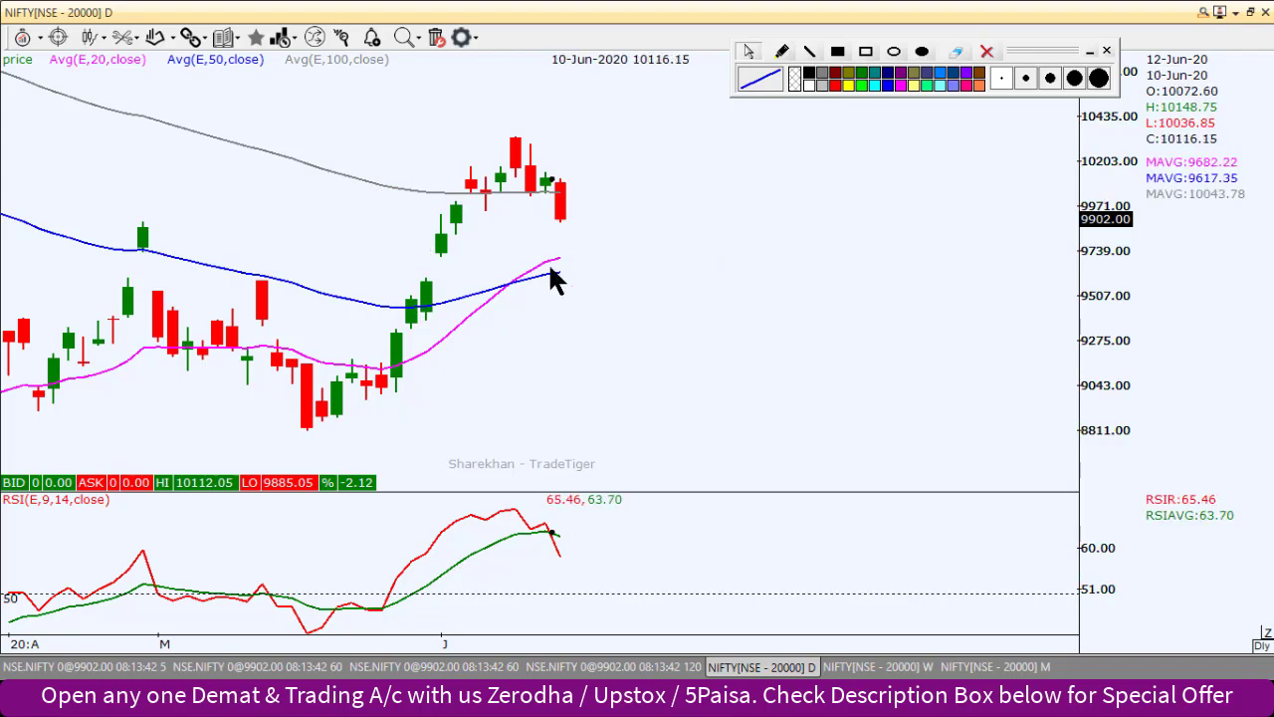
Step: Make the daily chart a line chart, sketch a head-and-shoulders with neckline, then erase it
{"action": "key", "text": "l"}
{"action": "scroll", "coordinate": [480, 169], "scroll_direction": "up", "scroll_amount": 2}
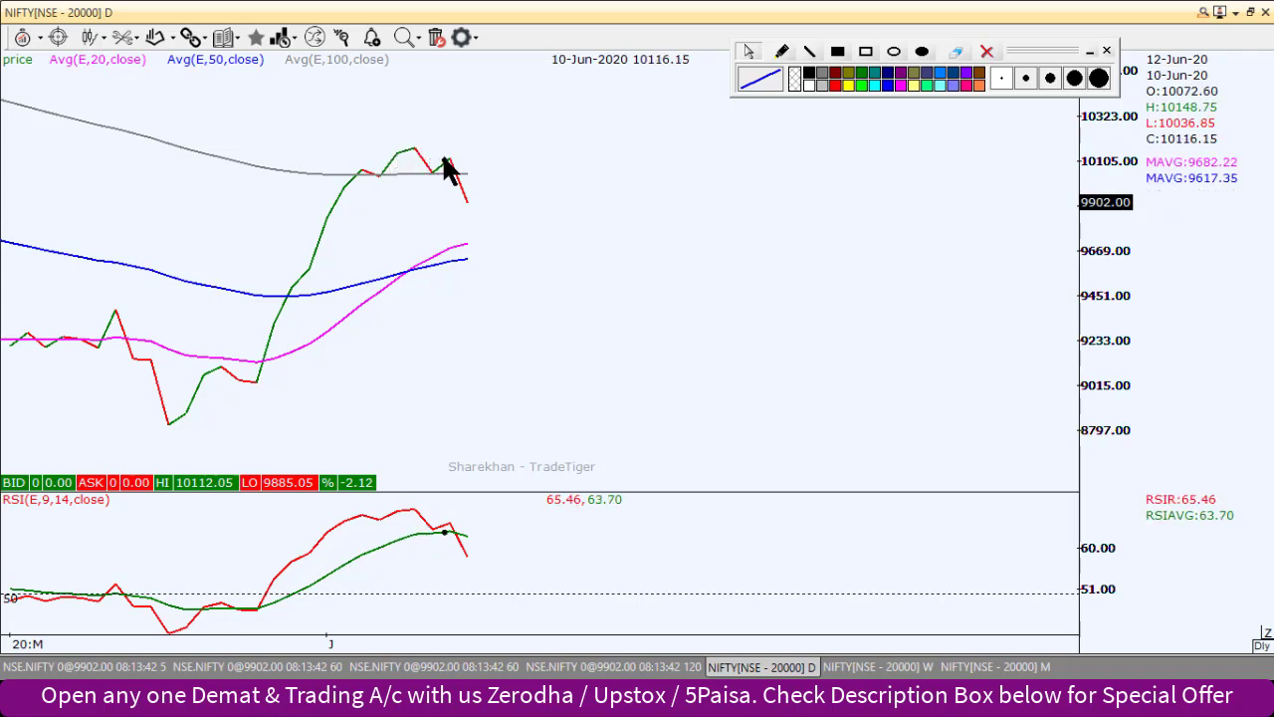
{"action": "left_click", "coordinate": [780, 53]}
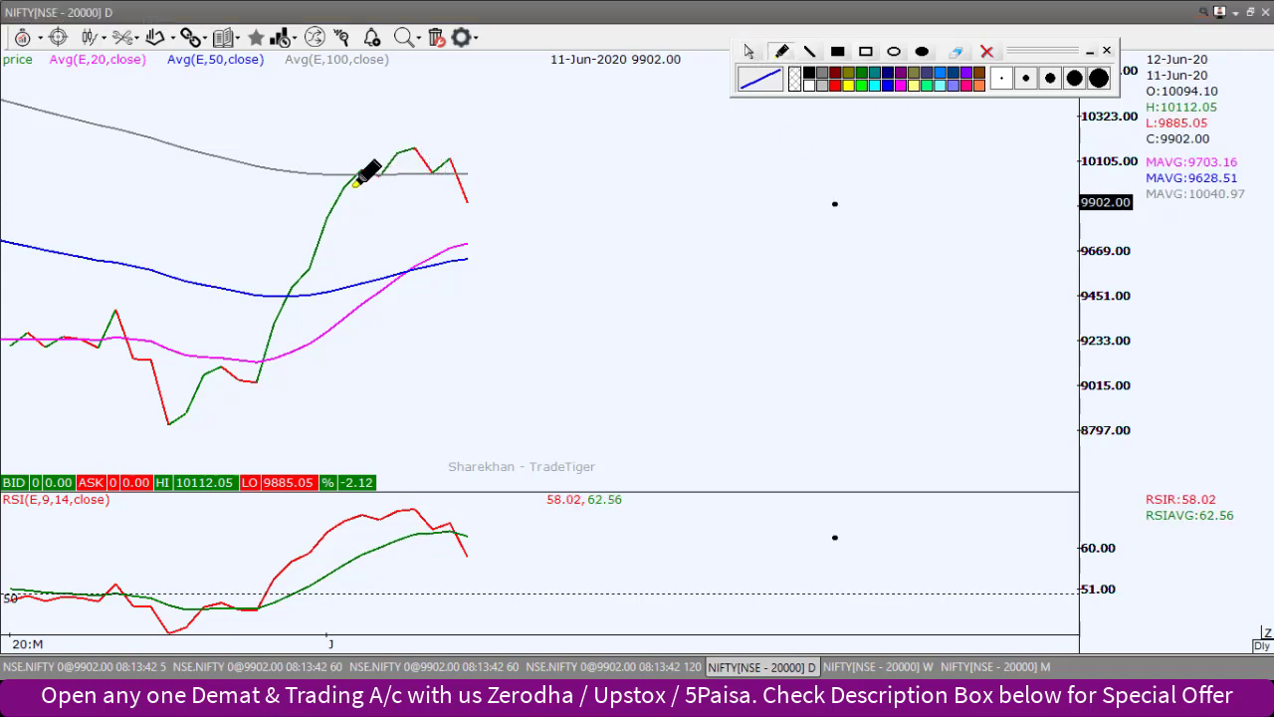
{"action": "mouse_move", "coordinate": [415, 147]}
{"action": "left_mouse_down"}
{"action": "mouse_move", "coordinate": [438, 171]}
{"action": "mouse_move", "coordinate": [463, 169]}
{"action": "left_mouse_up"}
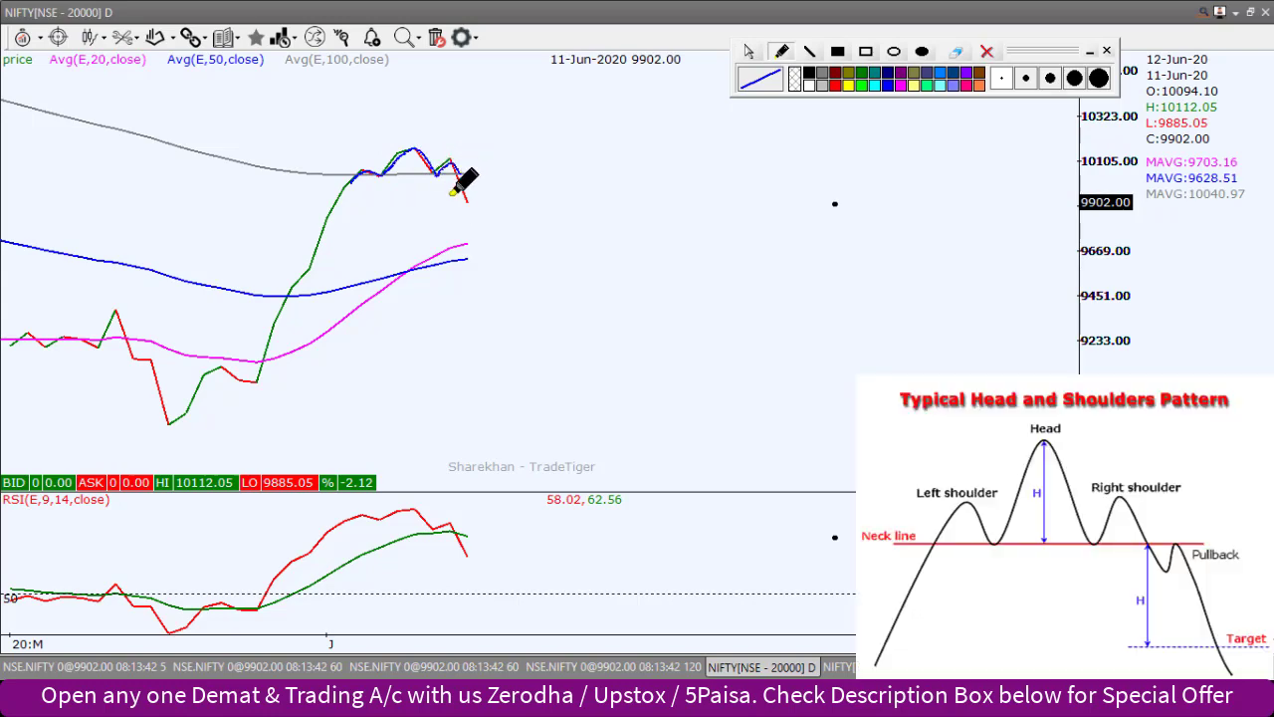
{"action": "left_click_drag", "start_coordinate": [339, 183], "coordinate": [412, 177]}
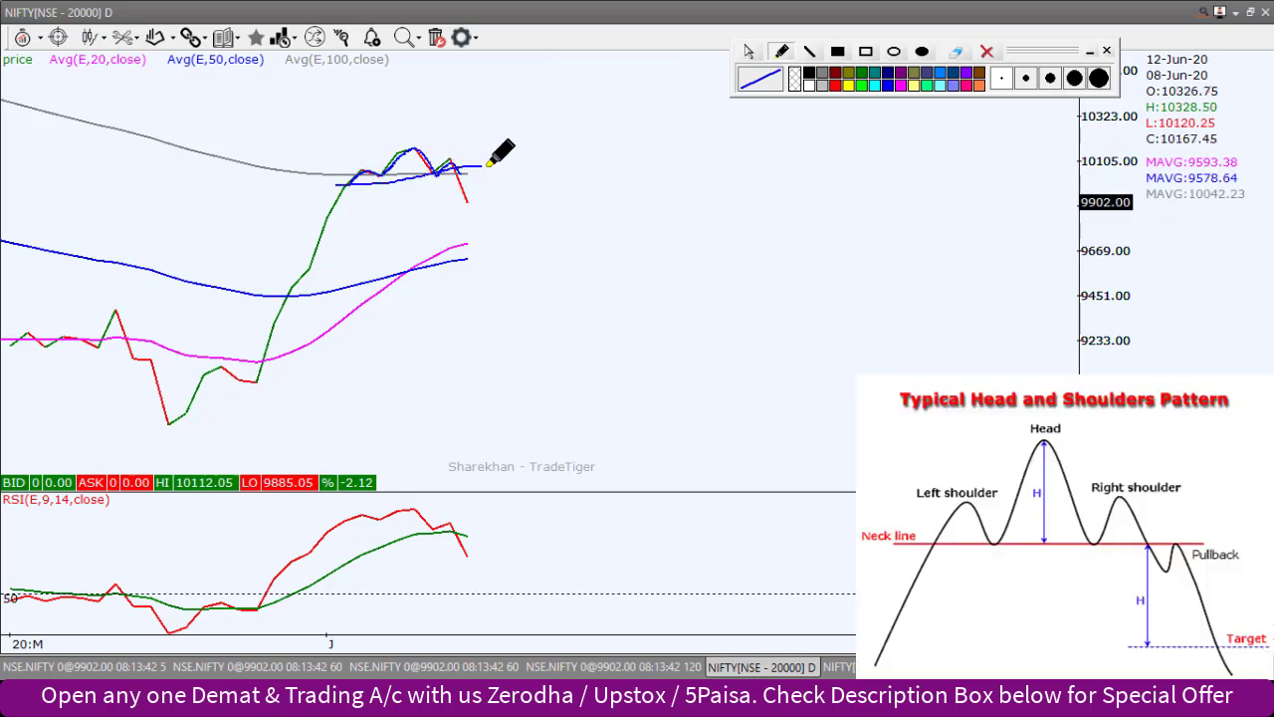
{"action": "left_click", "coordinate": [987, 52]}
{"action": "left_click_drag", "start_coordinate": [119, 219], "coordinate": [375, 221]}
Step: Pan the daily NIFTY line chart back through late February to early February 2020
{"action": "left_click_drag", "start_coordinate": [294, 215], "coordinate": [633, 261]}
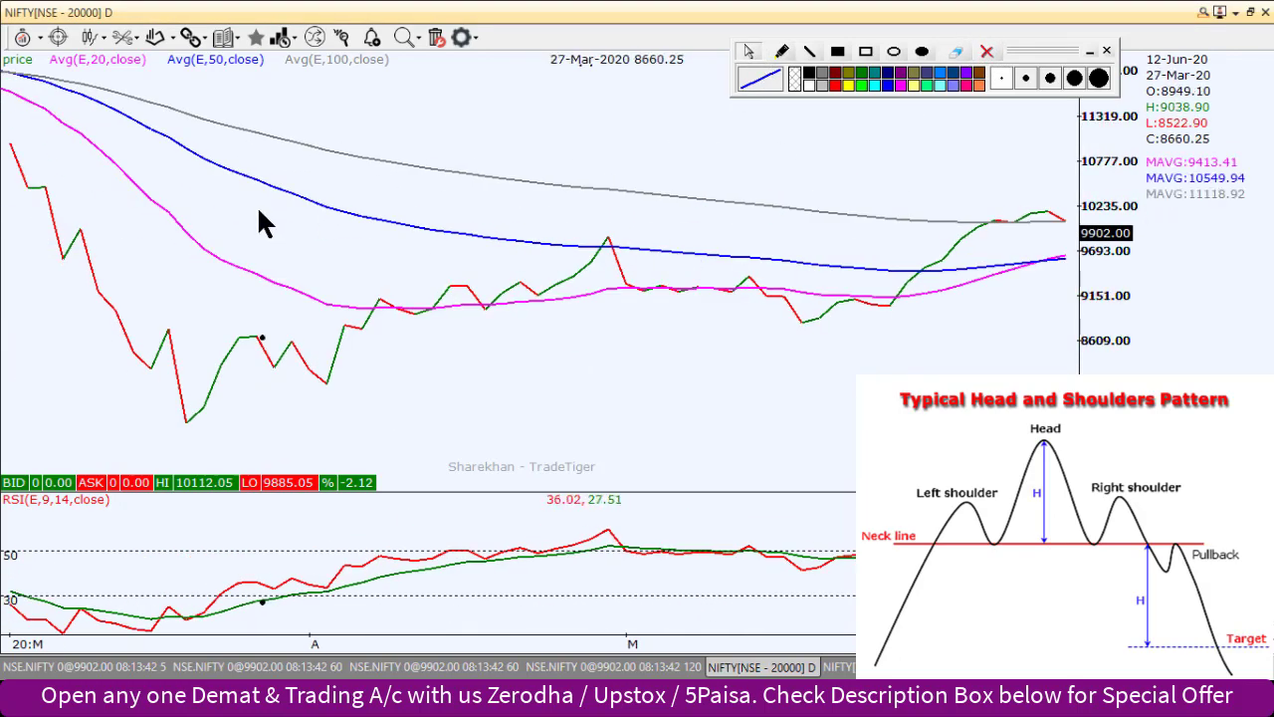
{"action": "left_click_drag", "start_coordinate": [60, 327], "coordinate": [615, 321]}
{"action": "left_click_drag", "start_coordinate": [438, 324], "coordinate": [859, 262]}
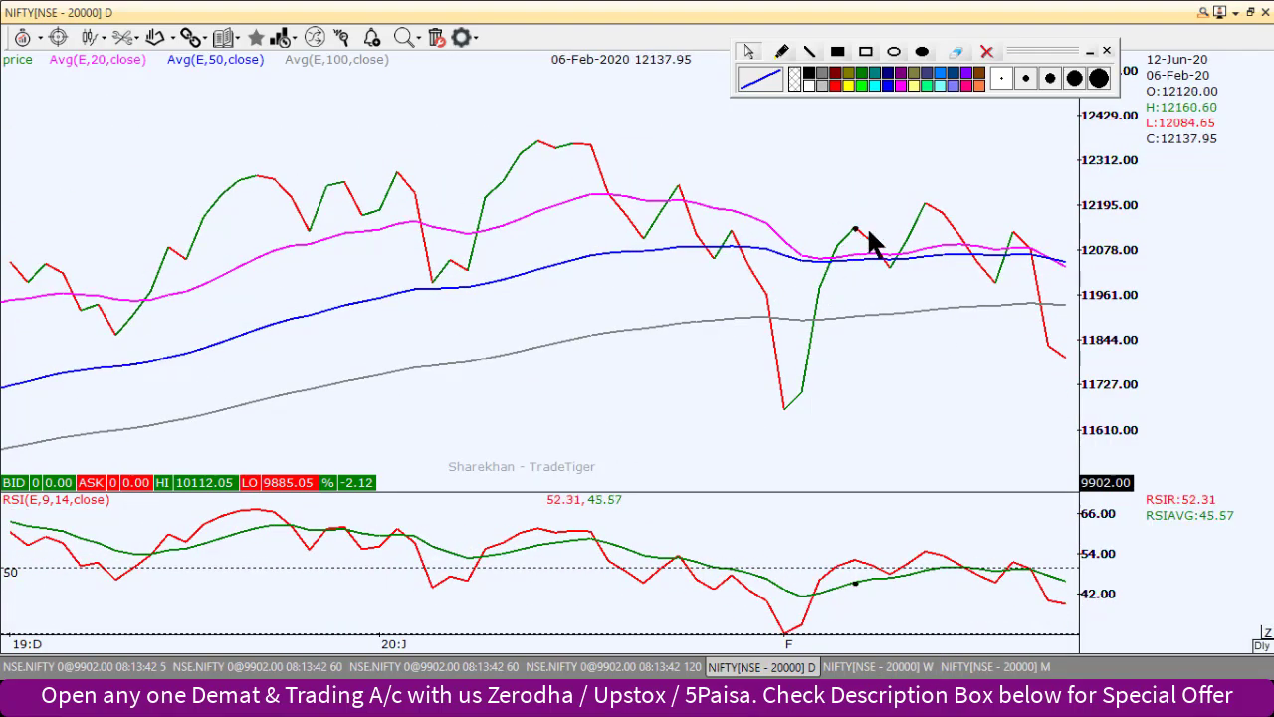
Step: Sketch the February head-and-shoulders peaks and a straight neckline, then erase them
{"action": "left_click", "coordinate": [783, 50]}
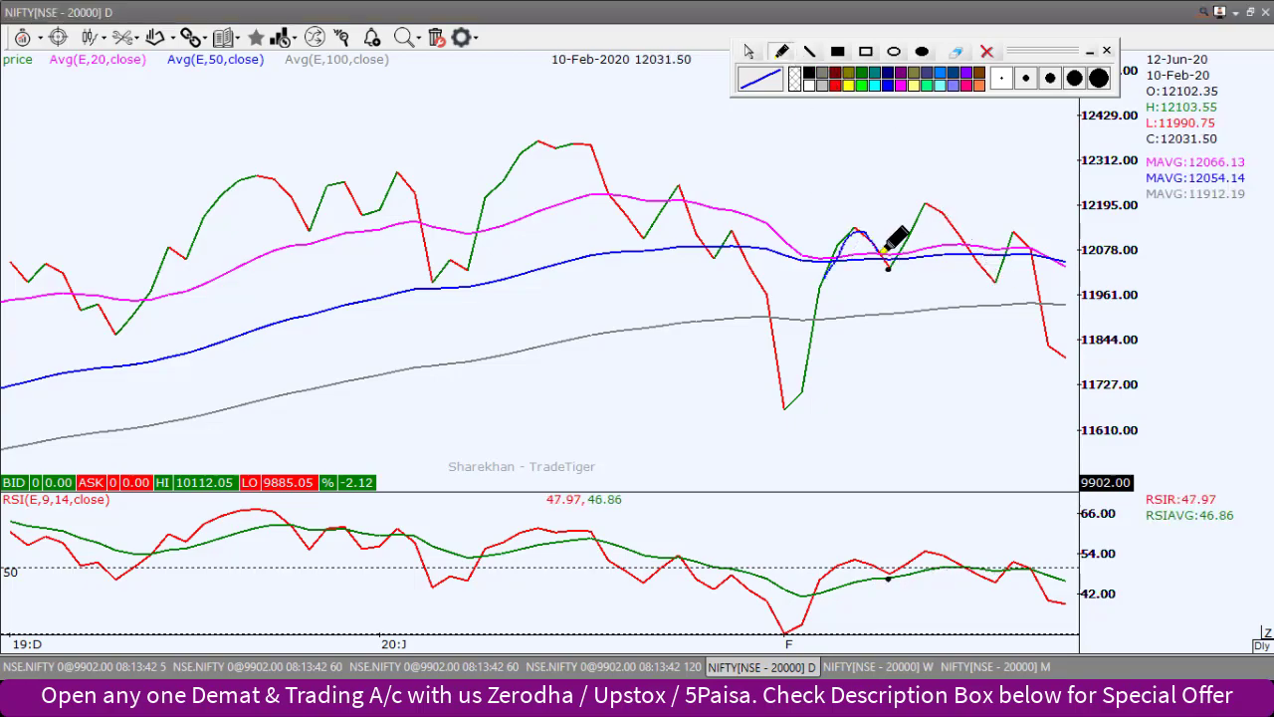
{"action": "left_click_drag", "start_coordinate": [949, 216], "coordinate": [989, 259]}
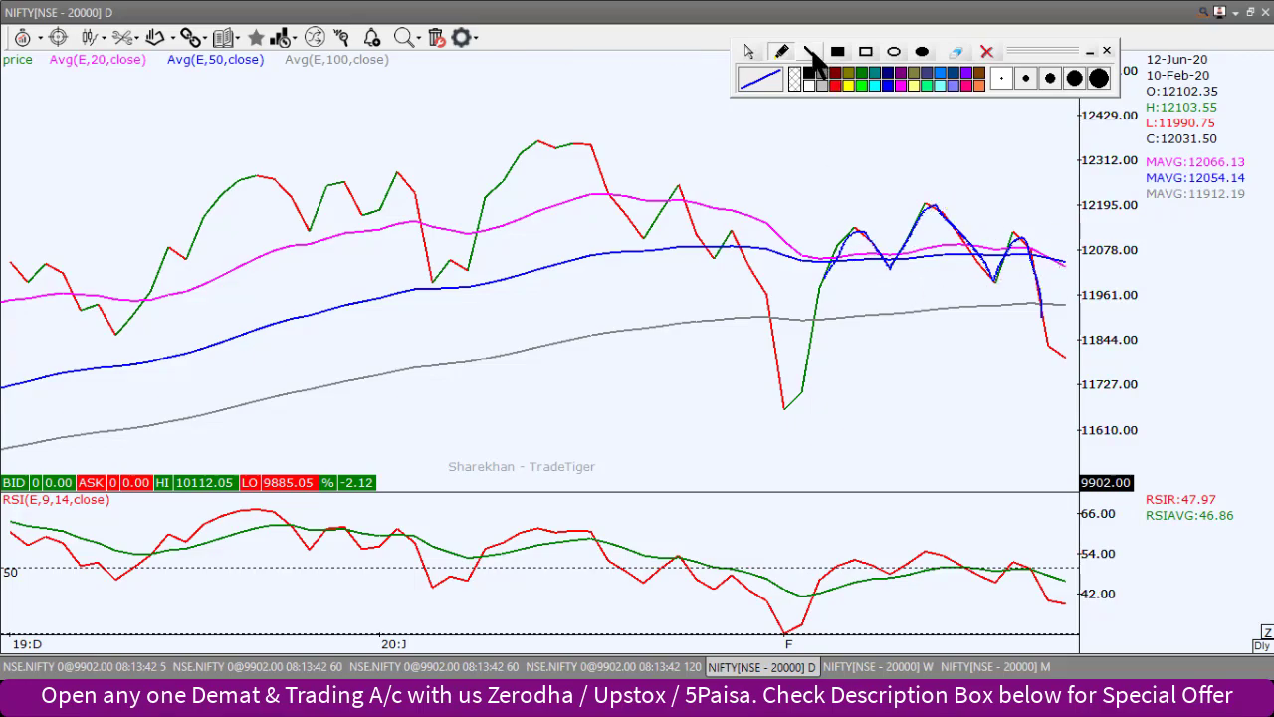
{"action": "left_click_drag", "start_coordinate": [936, 278], "coordinate": [1071, 297]}
{"action": "left_click", "coordinate": [987, 52]}
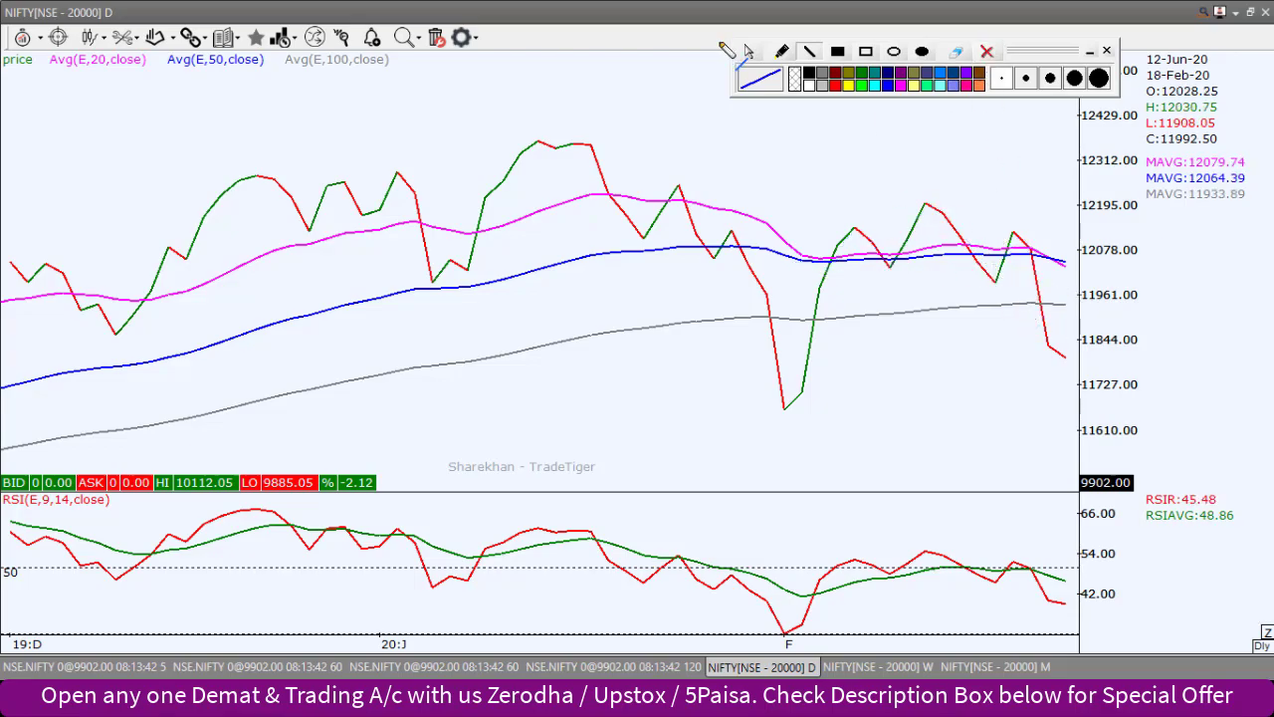
Step: Return to the selection pointer and move the chart forward to the March–June 2020 recovery
{"action": "left_click", "coordinate": [749, 52]}
{"action": "left_click_drag", "start_coordinate": [1006, 332], "coordinate": [534, 243]}
{"action": "left_click_drag", "start_coordinate": [839, 342], "coordinate": [610, 321]}
Step: Pan the daily NIFTY chart to the May–June 2020 bars and switch it back to candlesticks
{"action": "left_click_drag", "start_coordinate": [919, 404], "coordinate": [515, 364]}
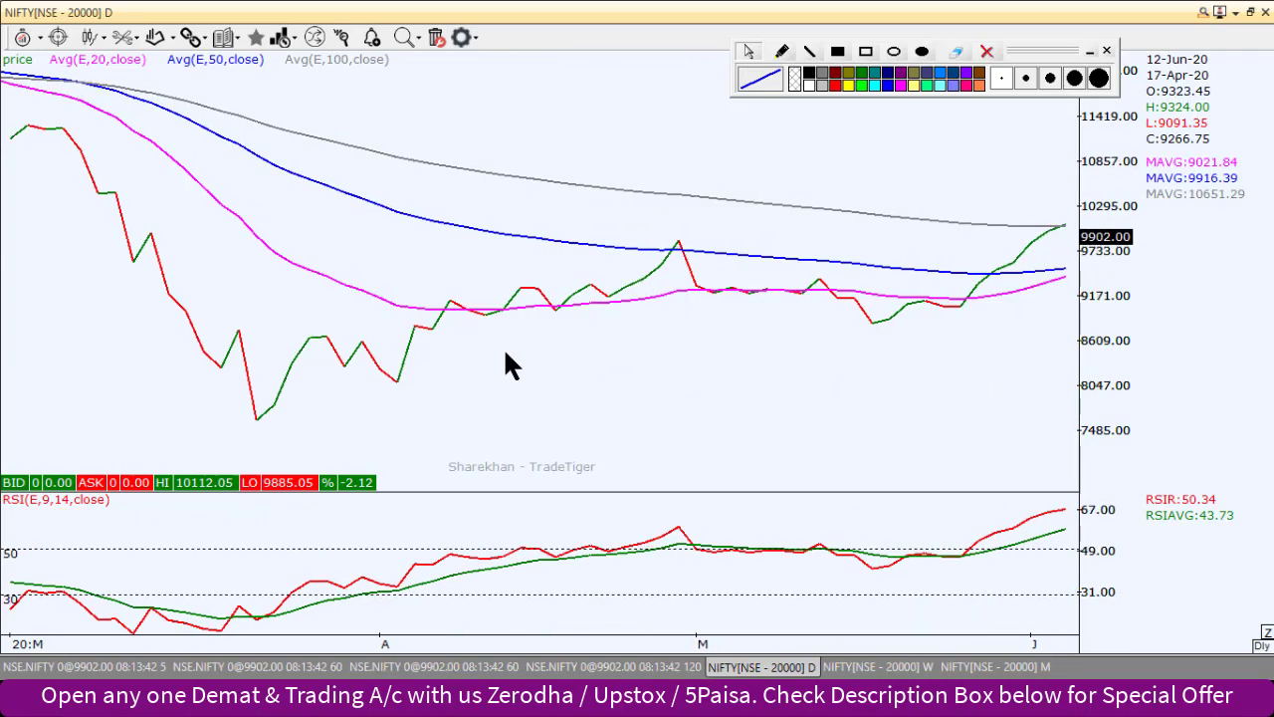
{"action": "left_click_drag", "start_coordinate": [908, 361], "coordinate": [548, 362]}
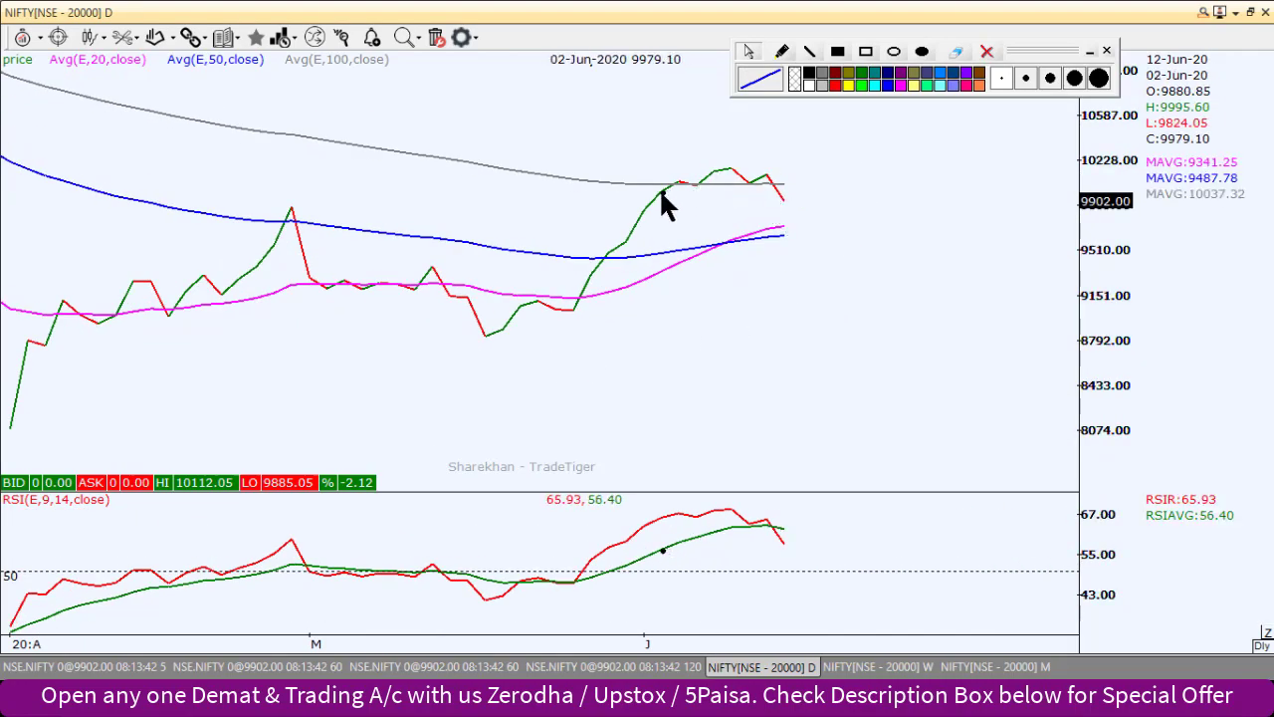
{"action": "key", "text": "c"}
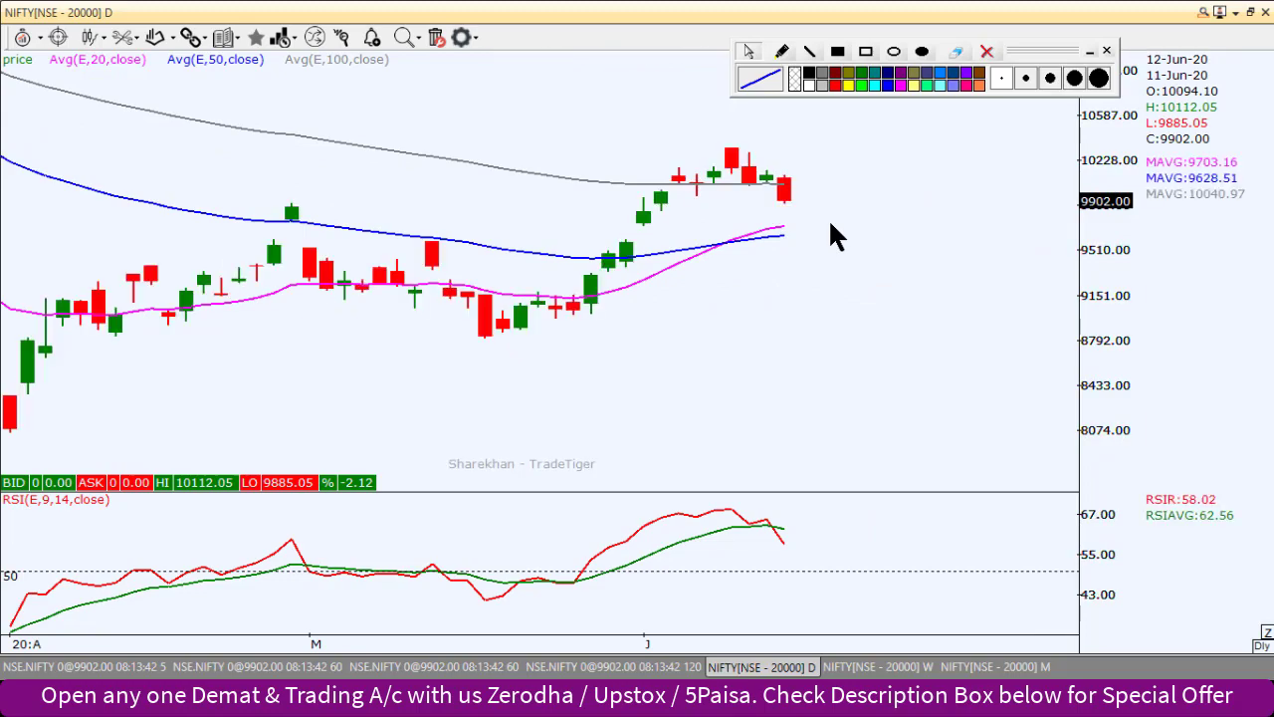
{"action": "scroll", "coordinate": [803, 206], "scroll_direction": "up", "scroll_amount": 2}
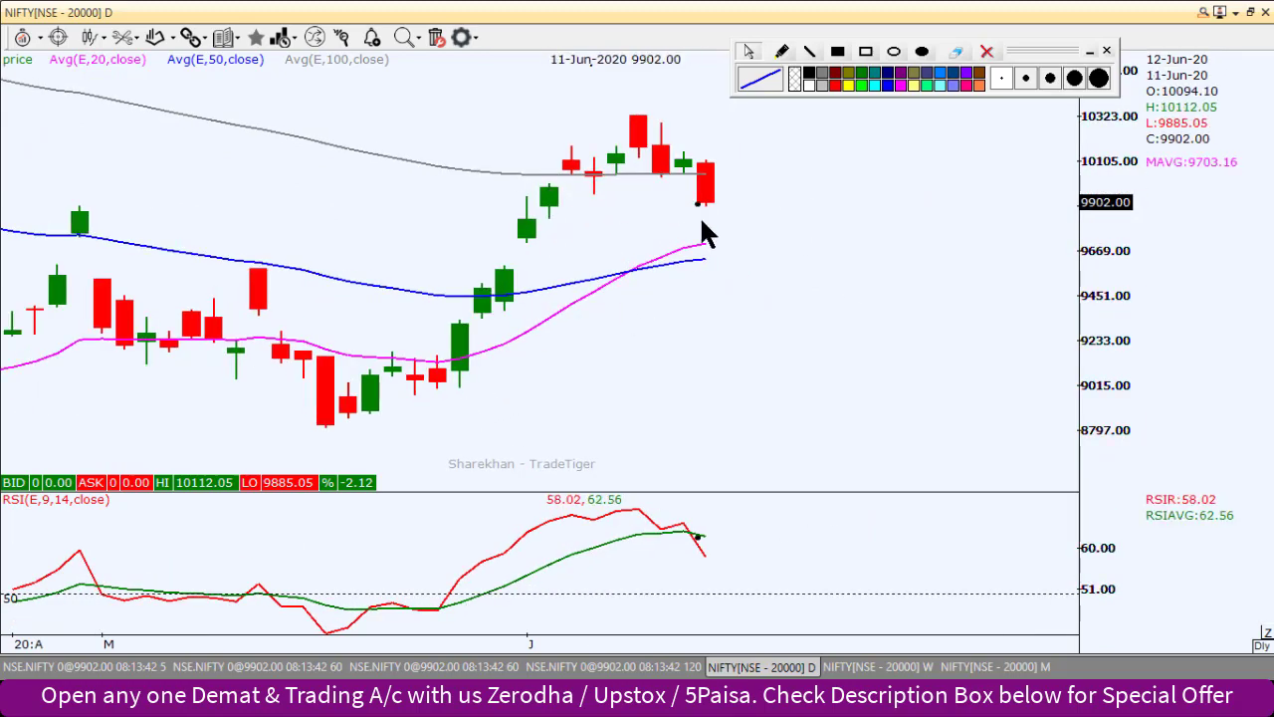
{"action": "left_click", "coordinate": [133, 39]}
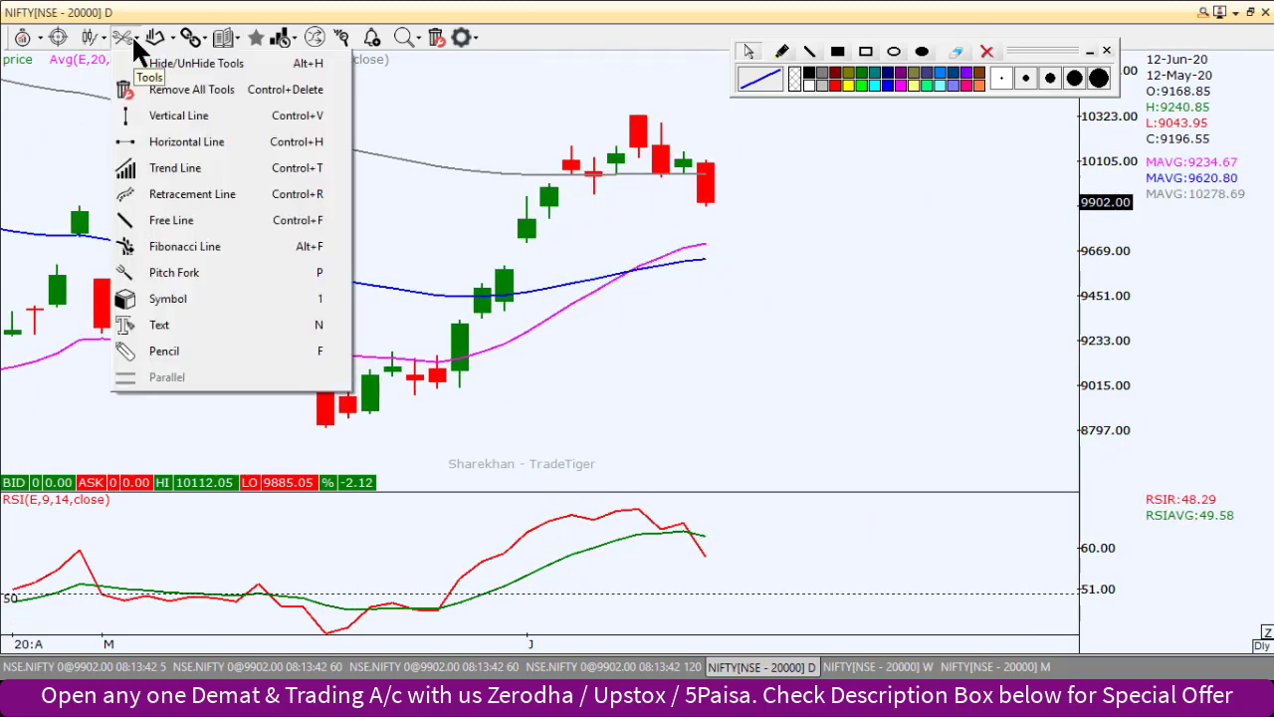
Step: Draw a Fibonacci retracement from the 8806.75 swing low to the 10328.50 high
{"action": "left_click", "coordinate": [184, 195]}
{"action": "mouse_move", "coordinate": [331, 448]}
{"action": "left_mouse_down"}
{"action": "mouse_move", "coordinate": [542, 179]}
{"action": "mouse_move", "coordinate": [638, 117]}
{"action": "left_mouse_up"}
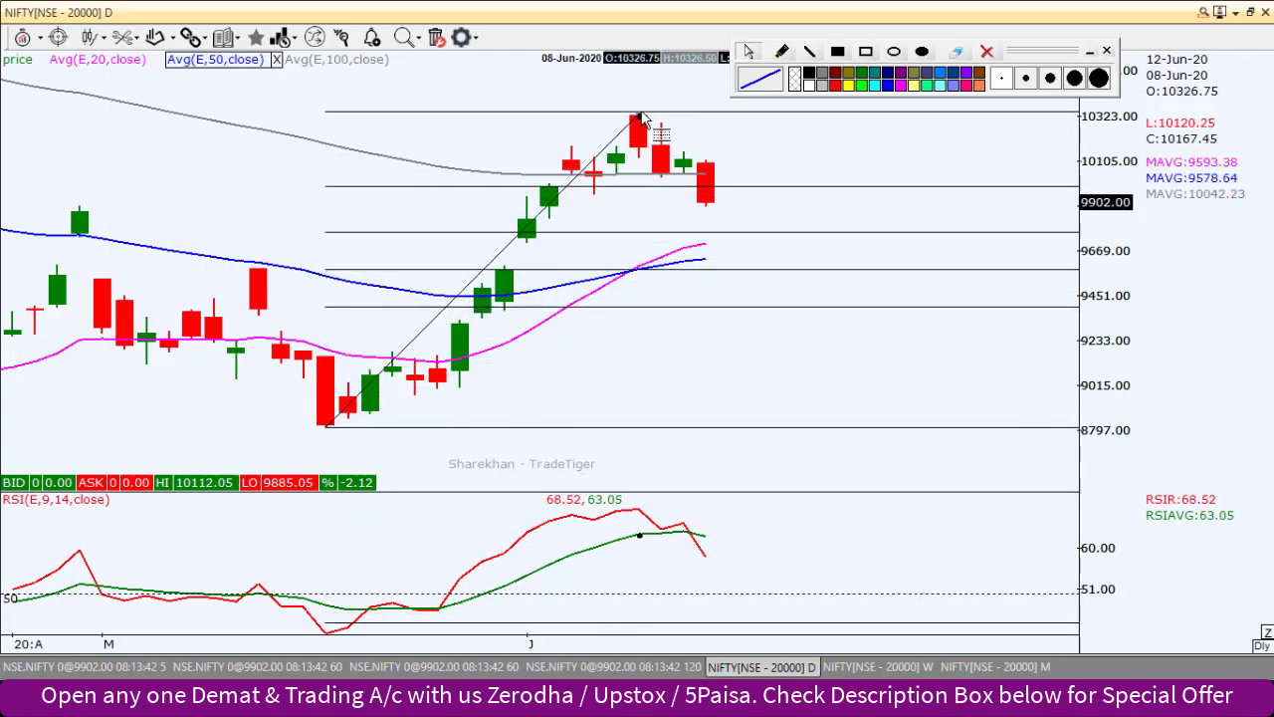
{"action": "left_click", "coordinate": [435, 239]}
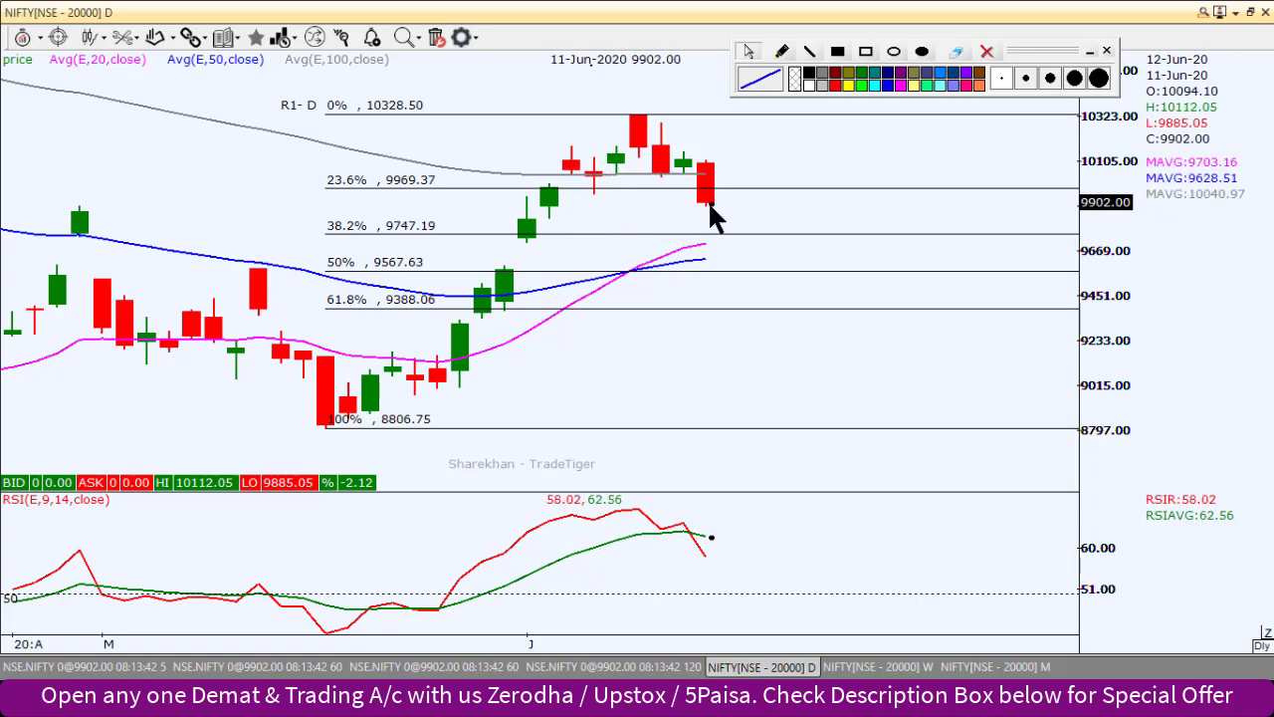
{"action": "scroll", "coordinate": [877, 338], "scroll_direction": "down", "scroll_amount": 2}
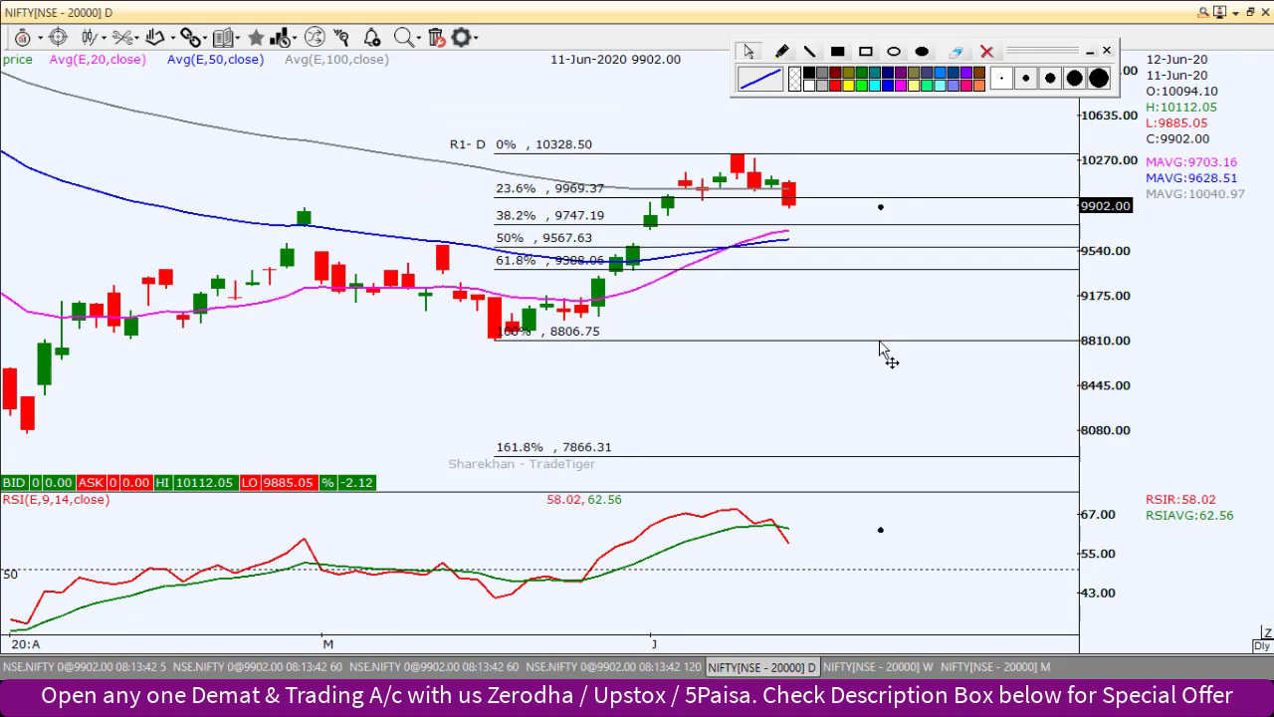
Step: On the 60-minute chart, delete the Fibonacci retracement and drag the breakdown line to 9819.75
{"action": "left_click", "coordinate": [449, 665]}
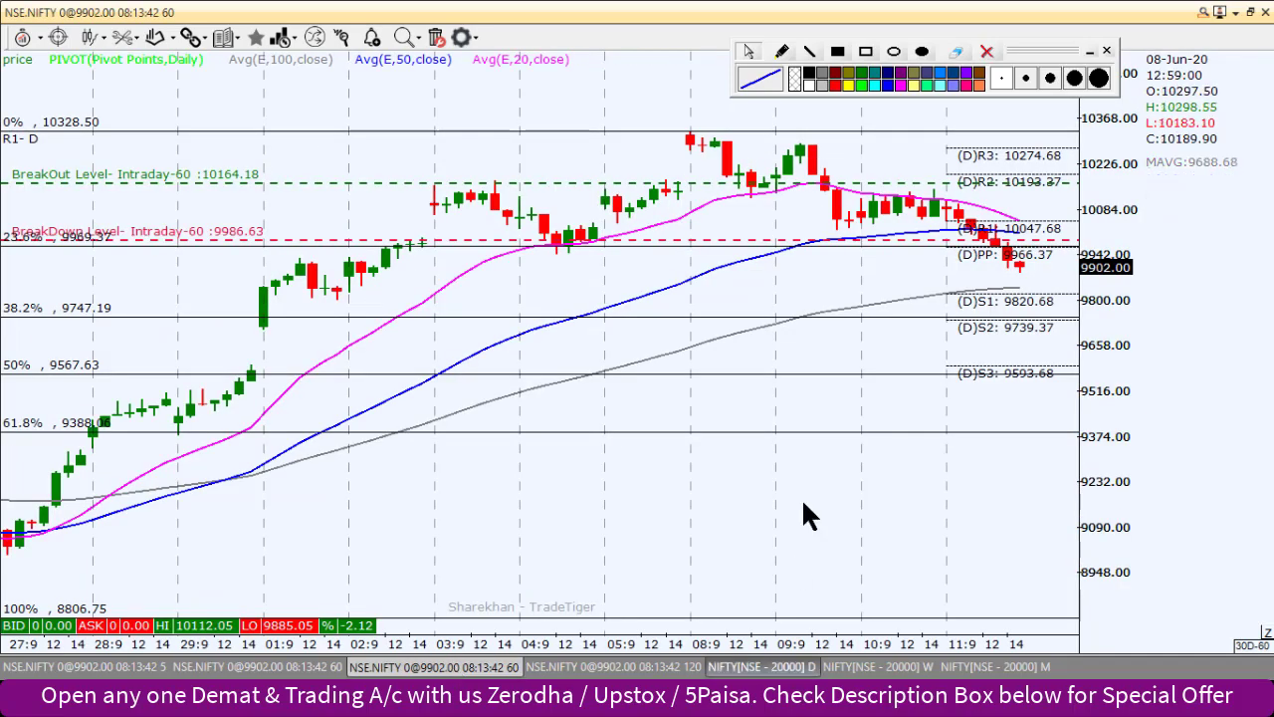
{"action": "key", "text": "Delete"}
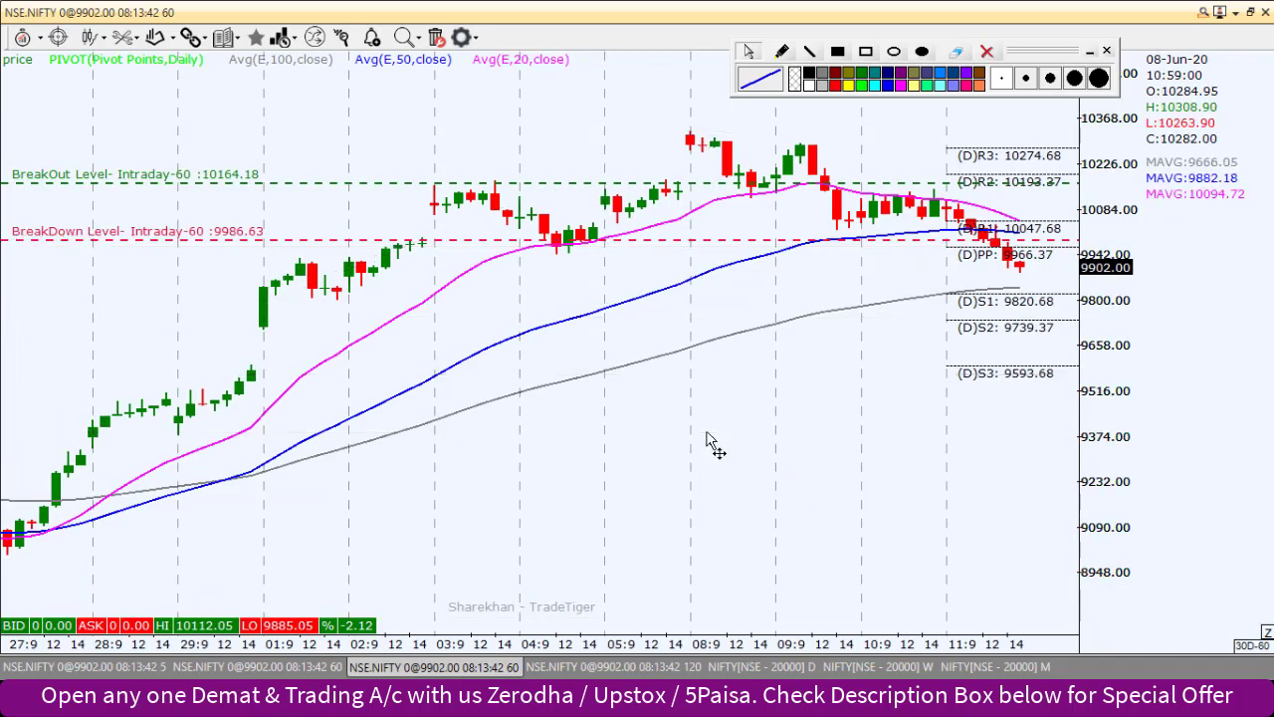
{"action": "left_click_drag", "start_coordinate": [782, 468], "coordinate": [626, 461]}
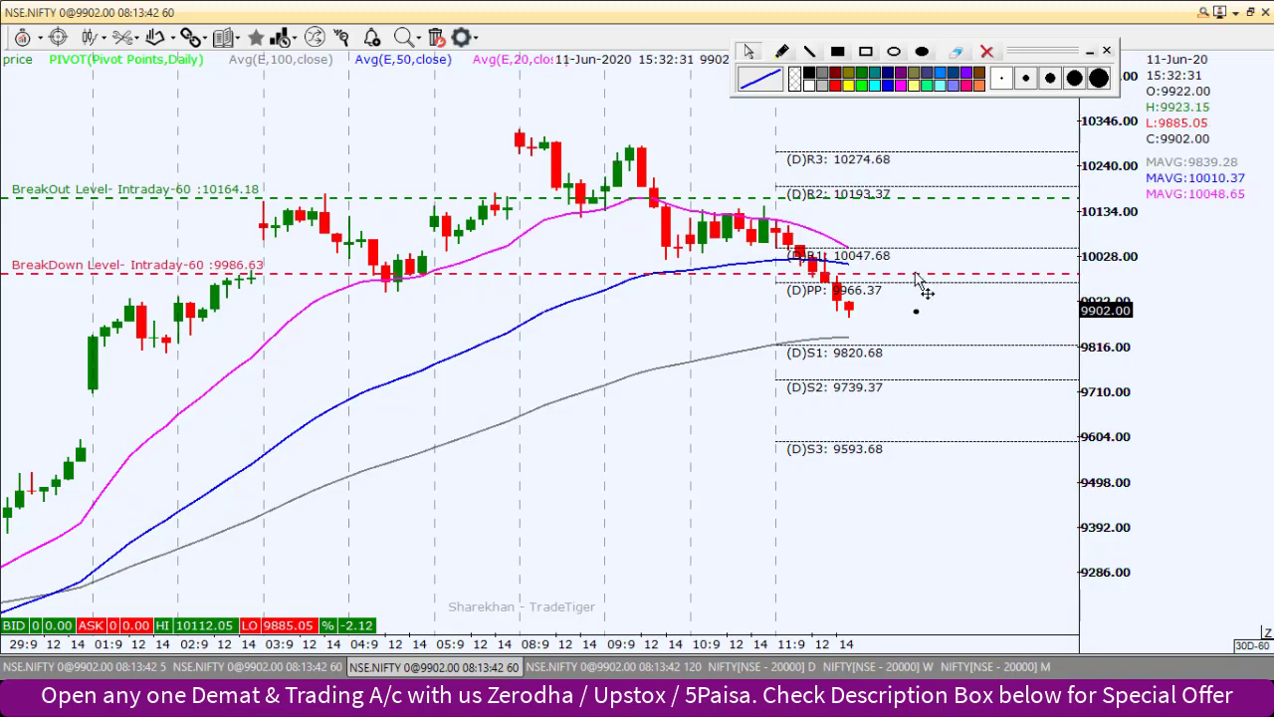
{"action": "left_click_drag", "start_coordinate": [914, 313], "coordinate": [920, 345]}
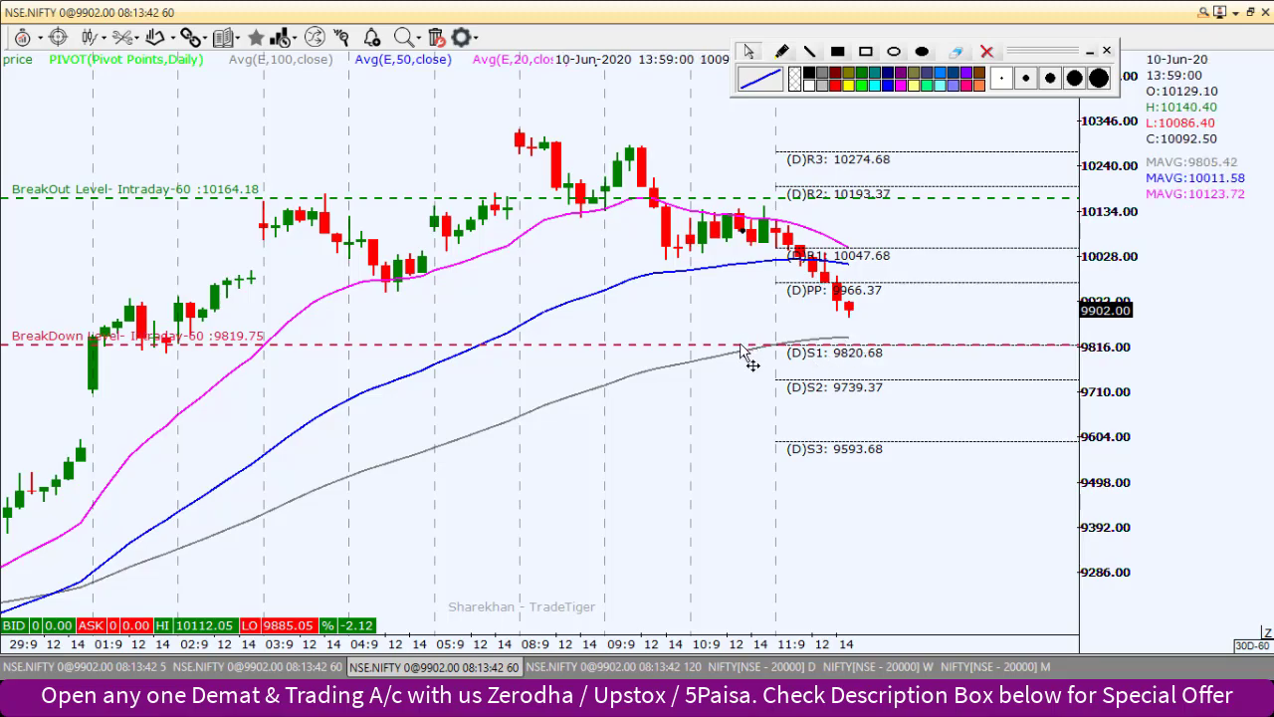
Step: Replace the breakdown line with one at 9712.26 and add a support line at 9668.39
{"action": "mouse_move", "coordinate": [738, 379]}
{"action": "left_mouse_down"}
{"action": "mouse_move", "coordinate": [726, 355]}
{"action": "mouse_move", "coordinate": [724, 380]}
{"action": "left_mouse_up"}
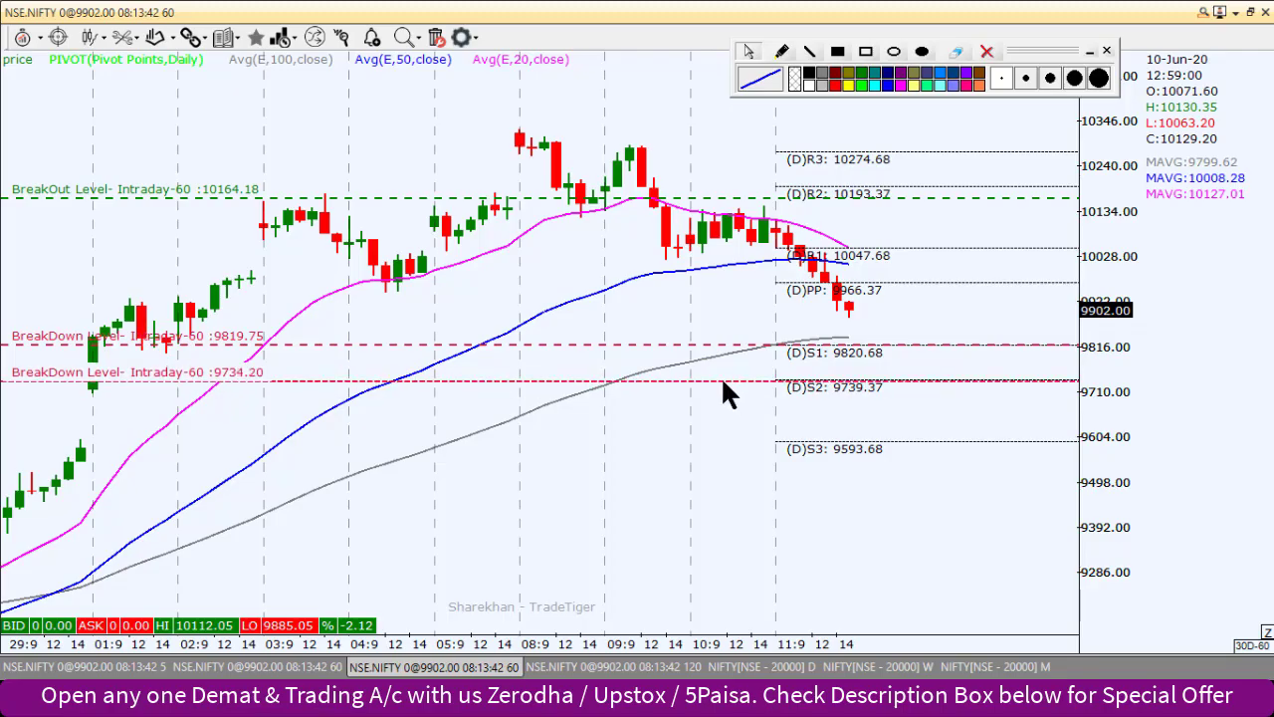
{"action": "key", "text": "Delete"}
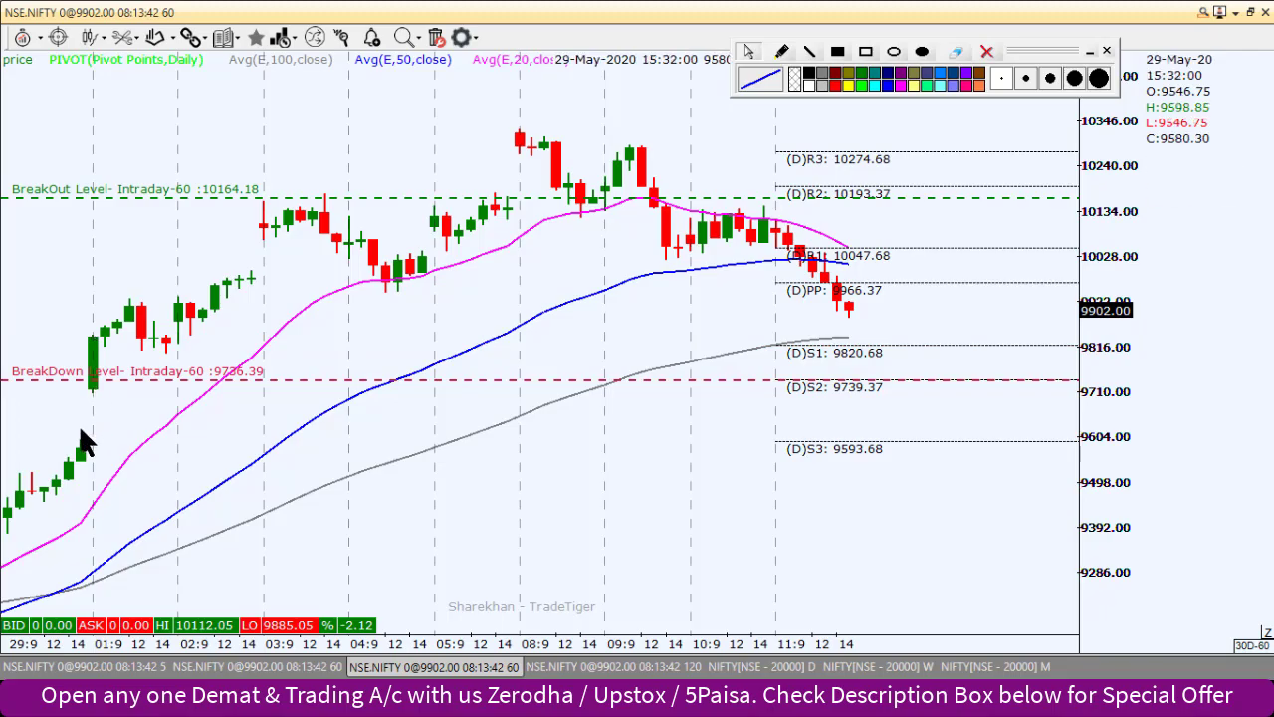
{"action": "left_click", "coordinate": [729, 401]}
{"action": "left_click_drag", "start_coordinate": [726, 393], "coordinate": [728, 386]}
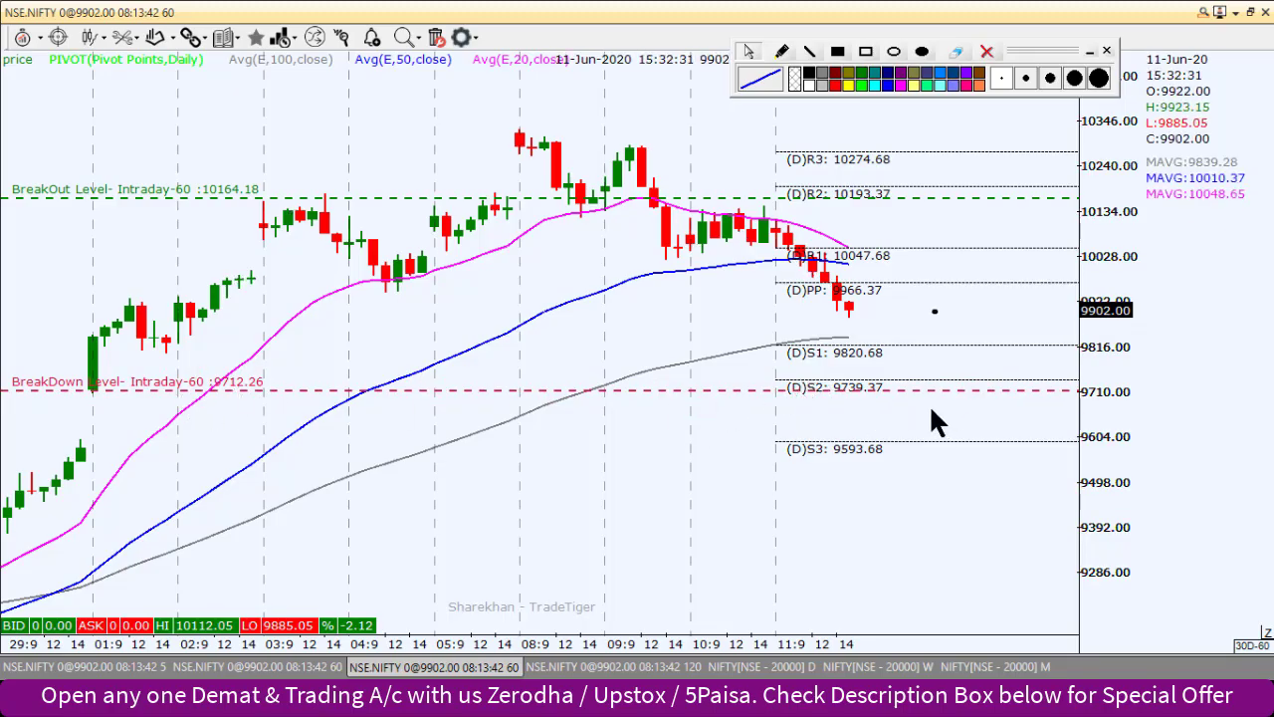
{"action": "left_click", "coordinate": [847, 409]}
{"action": "left_click_drag", "start_coordinate": [846, 410], "coordinate": [846, 409]}
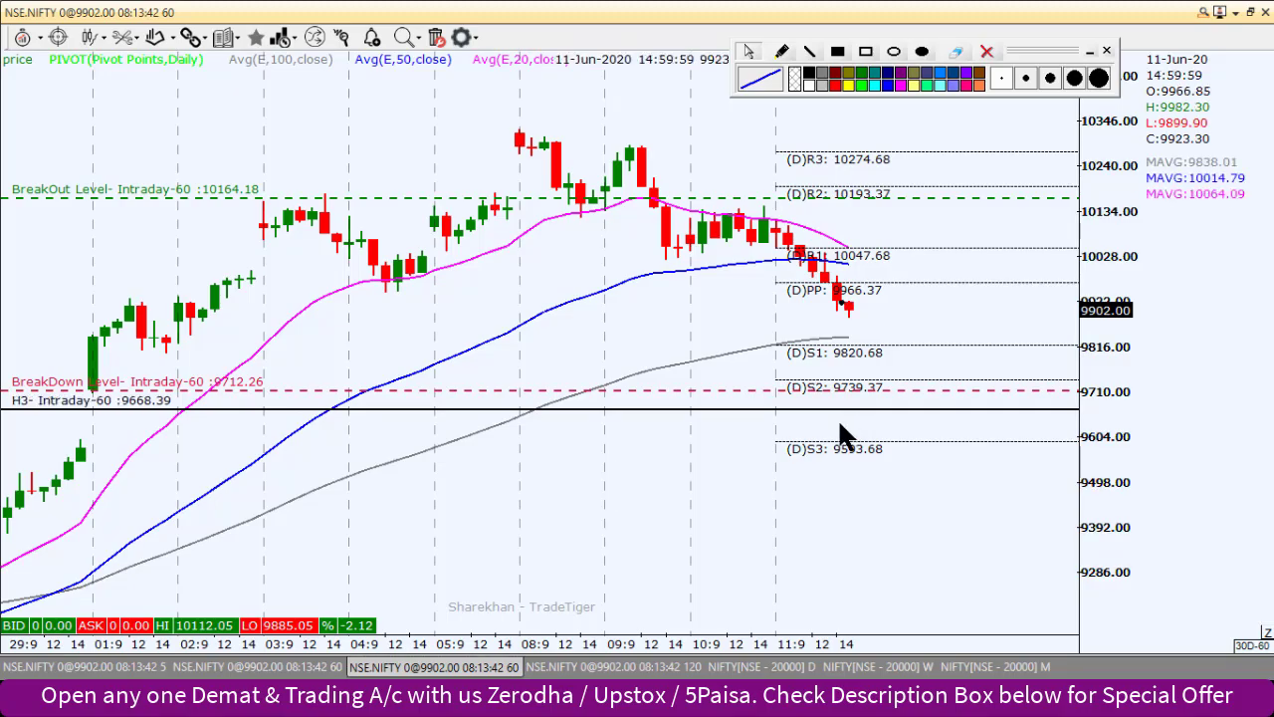
Step: Add a second support line at 9639.88 and lower the breakout level to 9920.72
{"action": "left_click", "coordinate": [810, 419]}
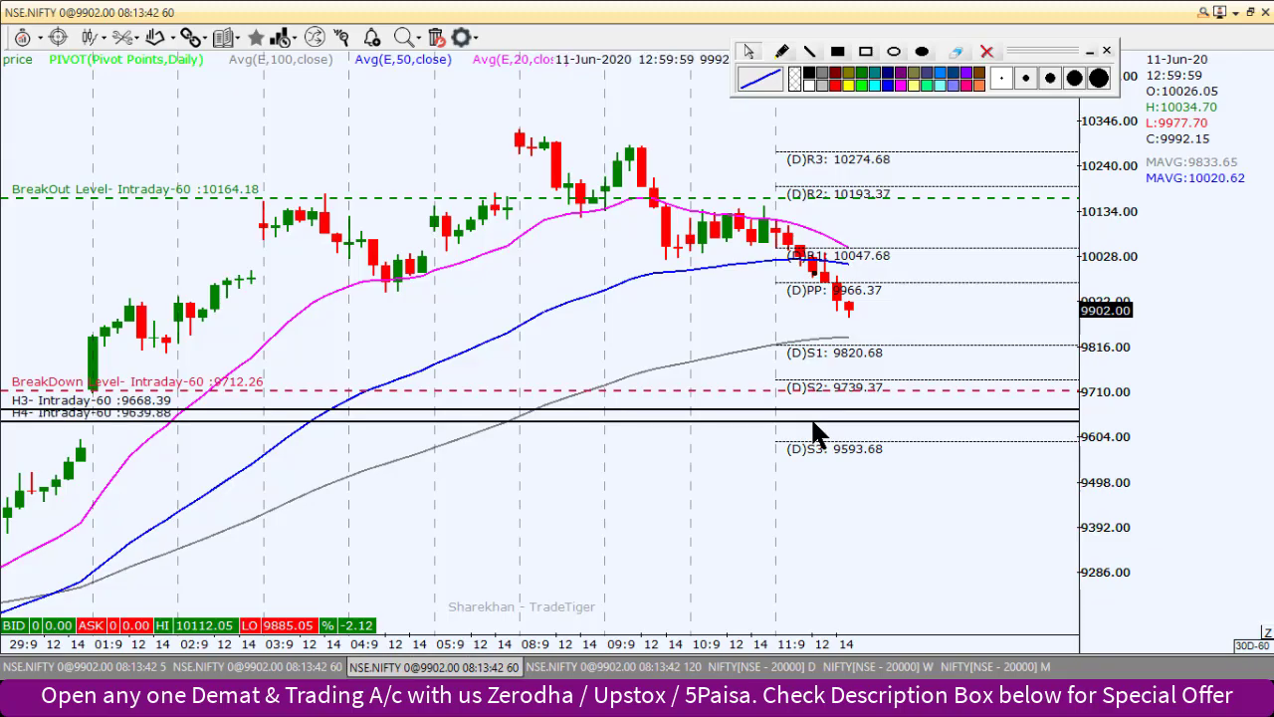
{"action": "scroll", "coordinate": [812, 422], "scroll_direction": "down", "scroll_amount": 2}
{"action": "scroll", "coordinate": [813, 429], "scroll_direction": "up", "scroll_amount": 3}
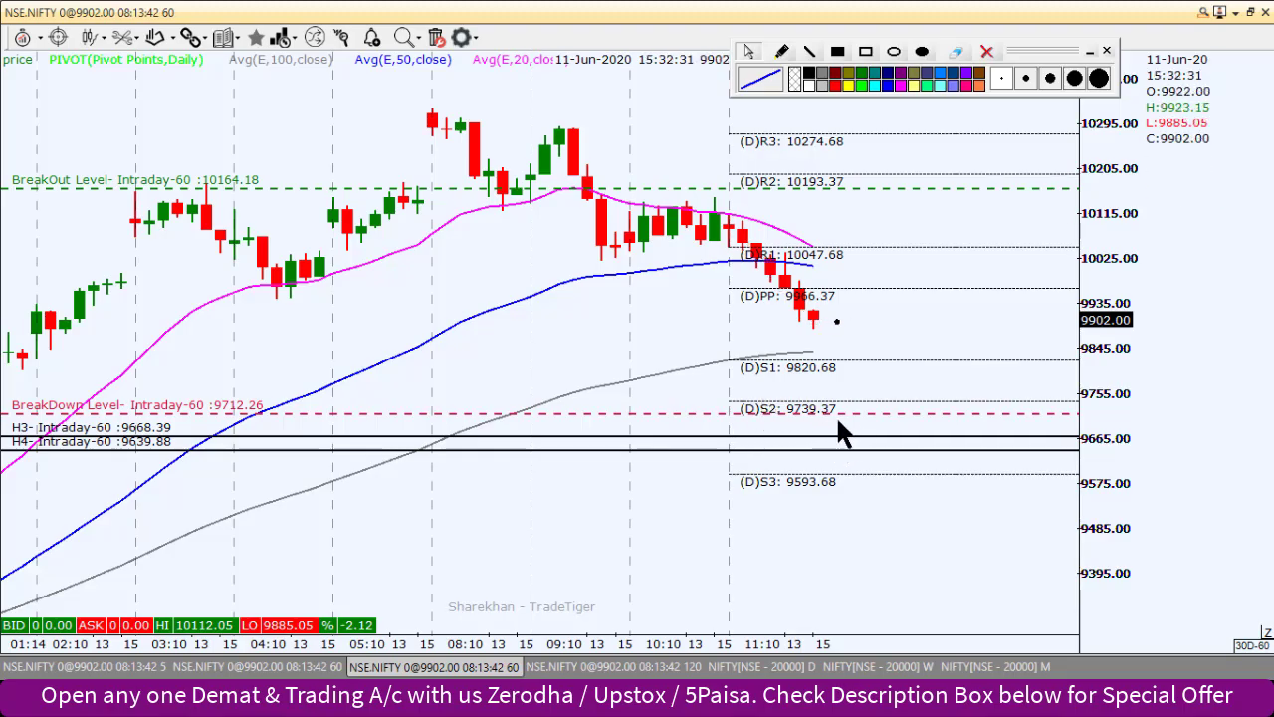
{"action": "scroll", "coordinate": [847, 428], "scroll_direction": "up", "scroll_amount": 2}
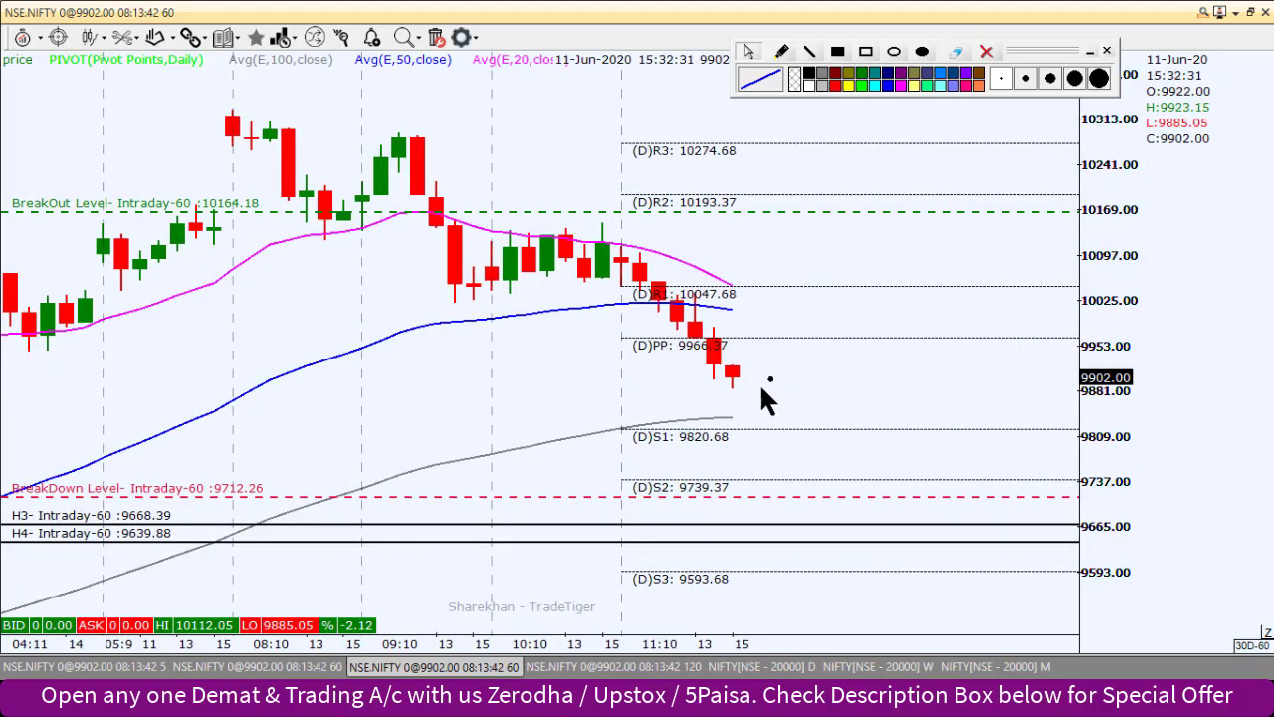
{"action": "scroll", "coordinate": [900, 403], "scroll_direction": "down", "scroll_amount": 1}
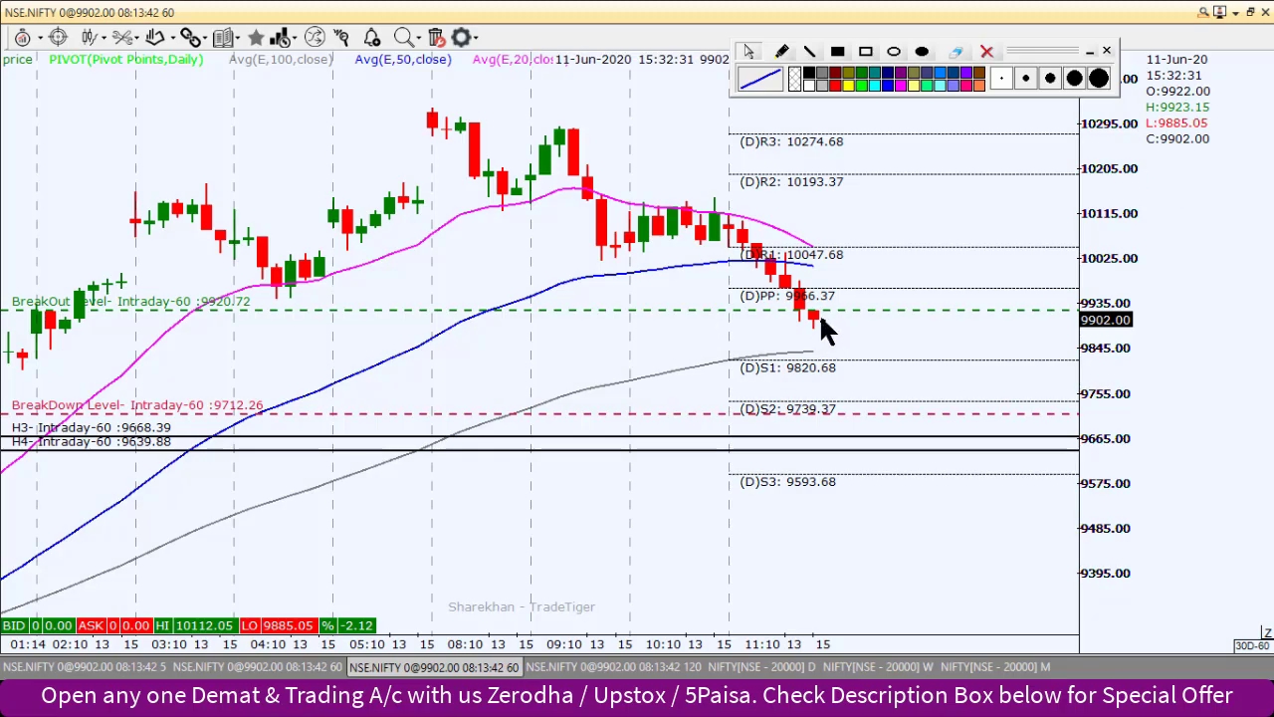
{"action": "scroll", "coordinate": [821, 312], "scroll_direction": "up", "scroll_amount": 1}
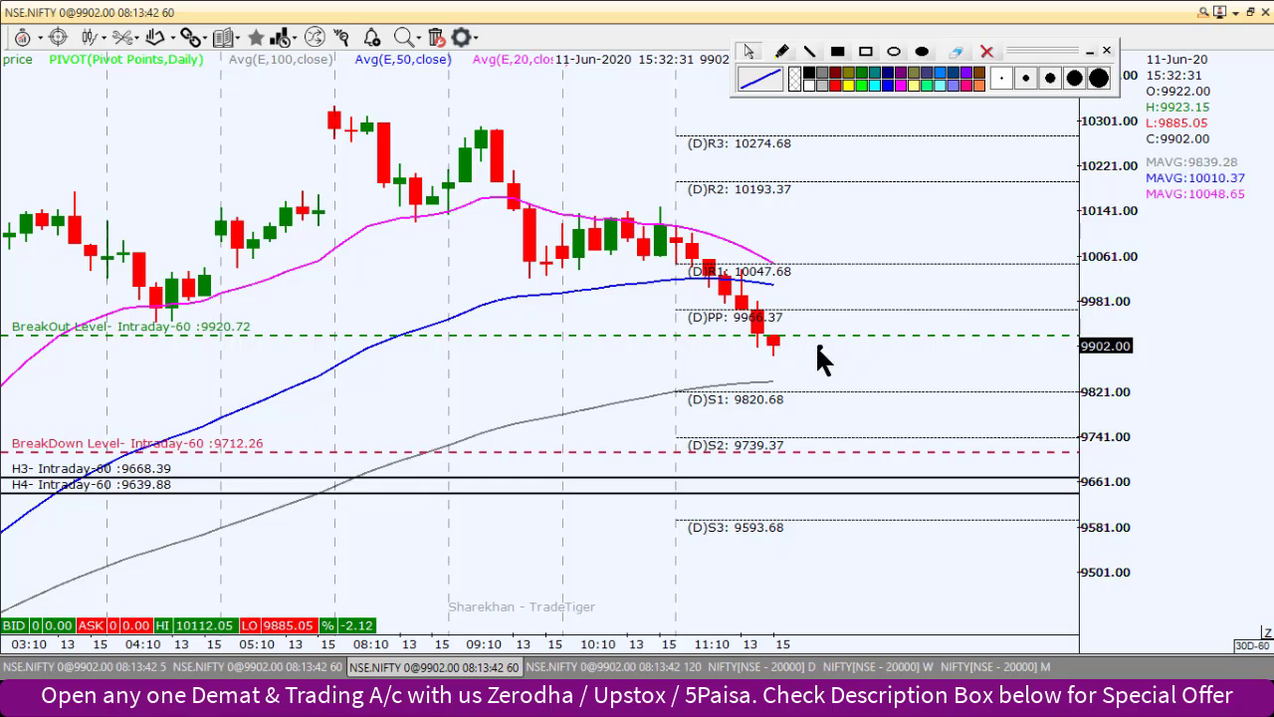
Step: Draw horizontal resistance lines at 9946.44 and 9989.48 above the breakout level
{"action": "left_click", "coordinate": [815, 342]}
{"action": "left_click_drag", "start_coordinate": [809, 341], "coordinate": [803, 321]}
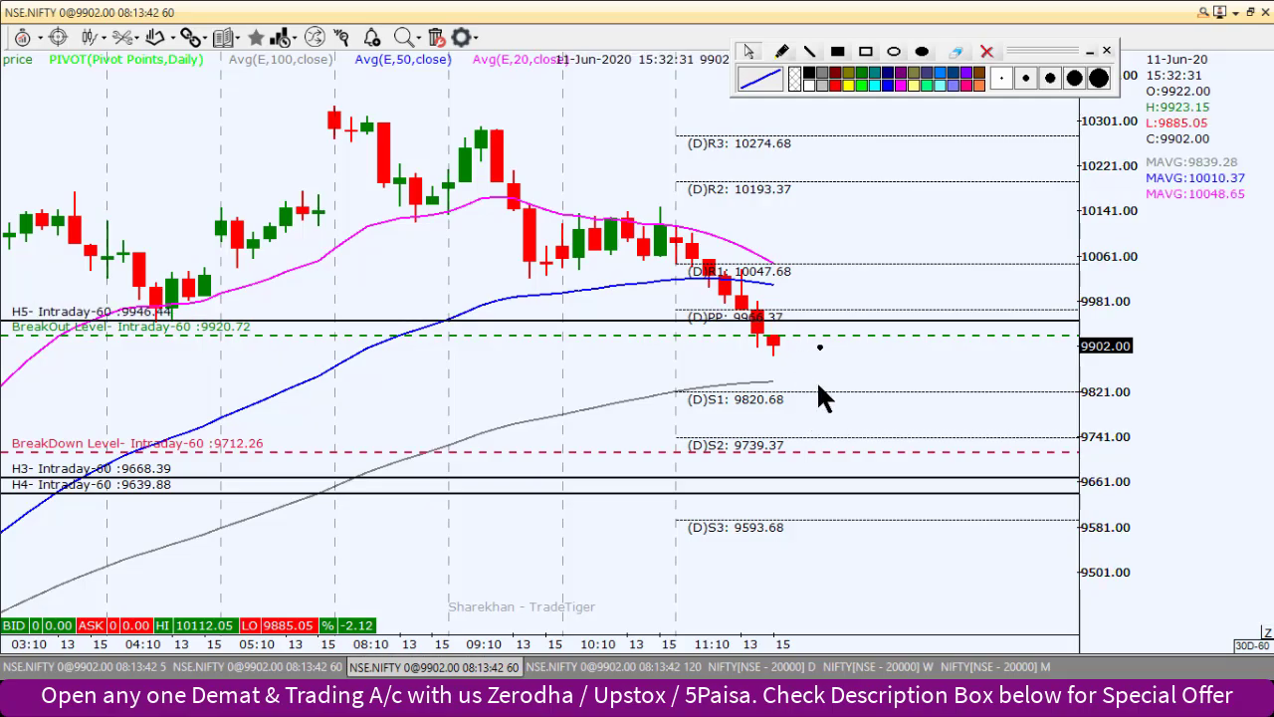
{"action": "left_click_drag", "start_coordinate": [818, 385], "coordinate": [809, 309]}
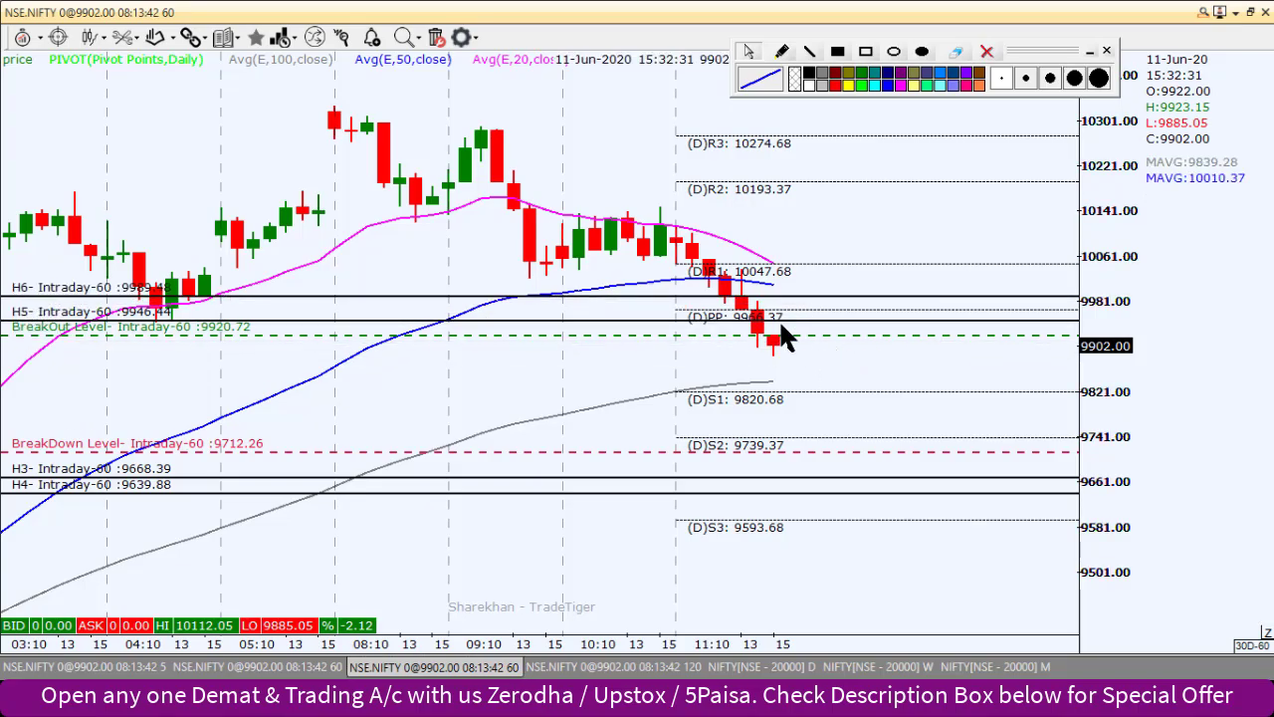
{"action": "scroll", "coordinate": [942, 374], "scroll_direction": "down", "scroll_amount": 2}
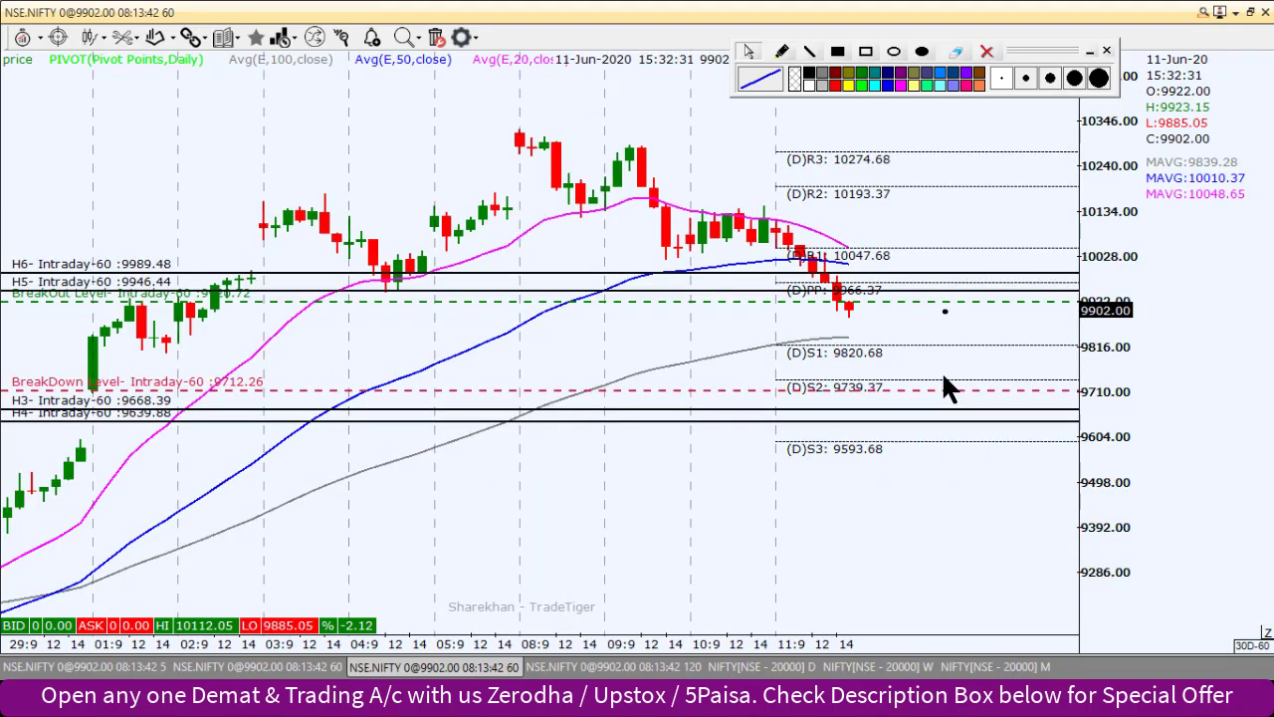
{"action": "scroll", "coordinate": [943, 376], "scroll_direction": "up", "scroll_amount": 1}
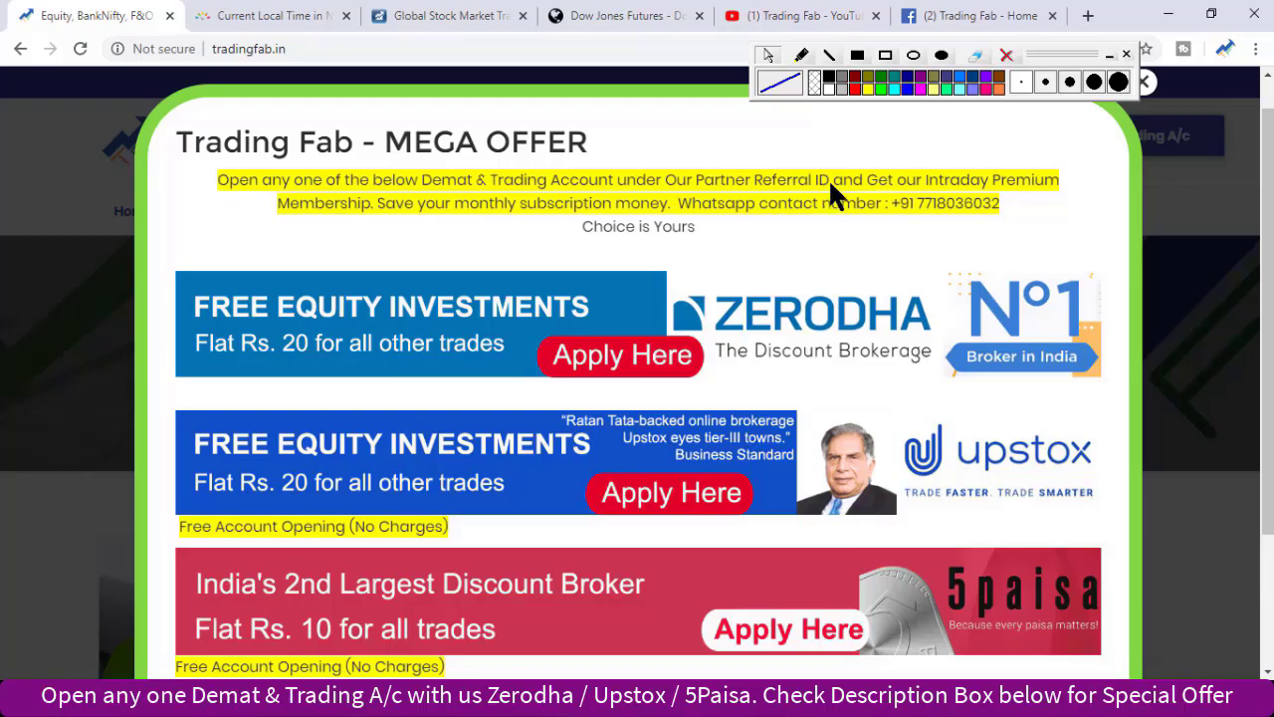
{"action": "left_click", "coordinate": [659, 364]}
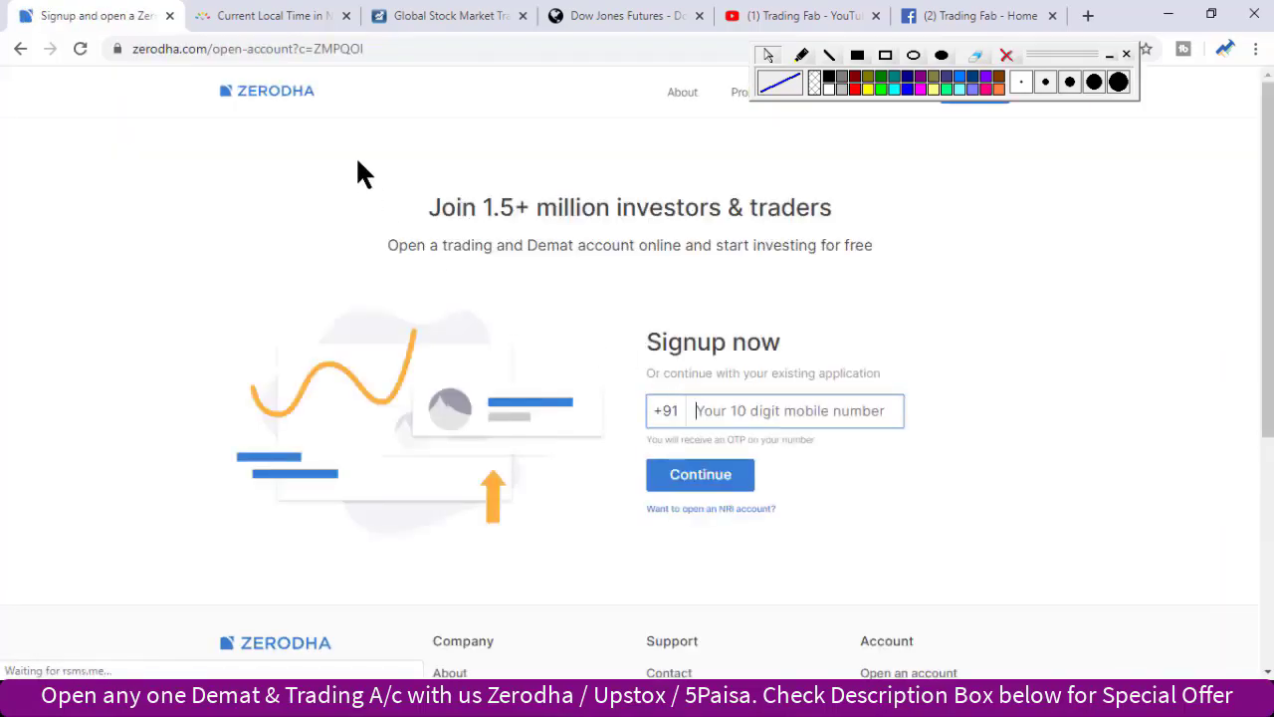
{"action": "left_click", "coordinate": [735, 410]}
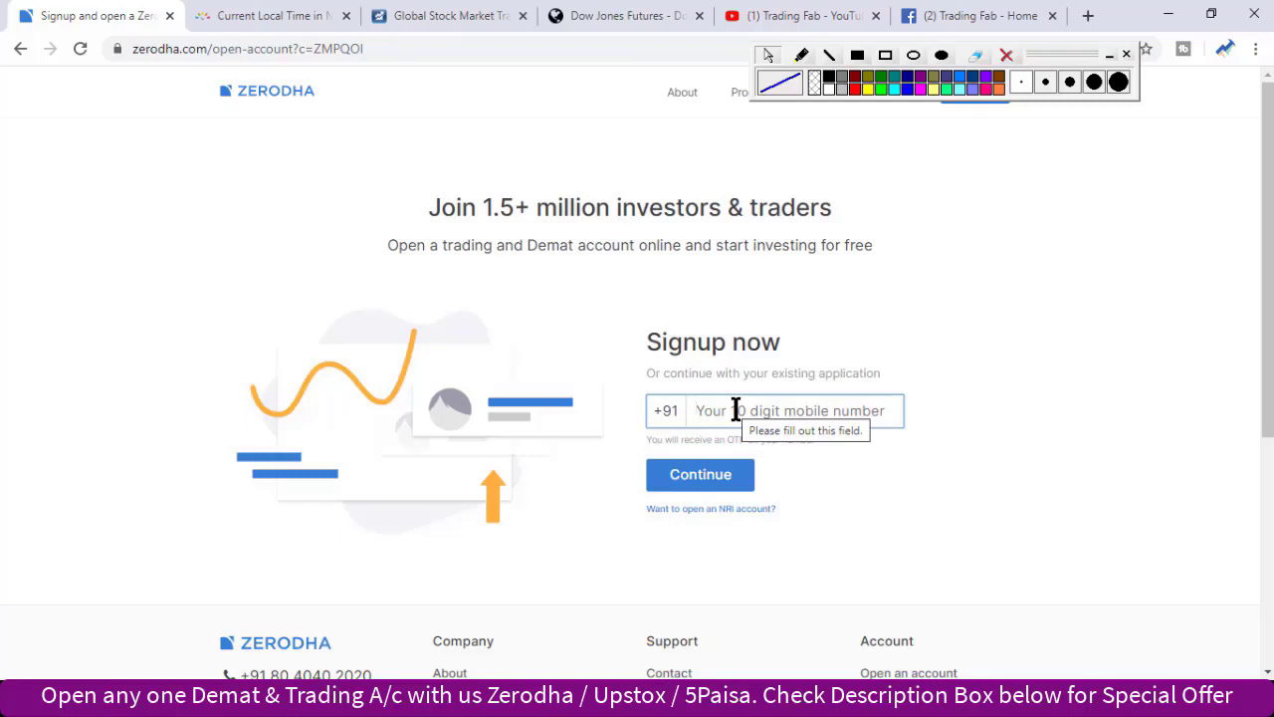
{"action": "left_click", "coordinate": [28, 47]}
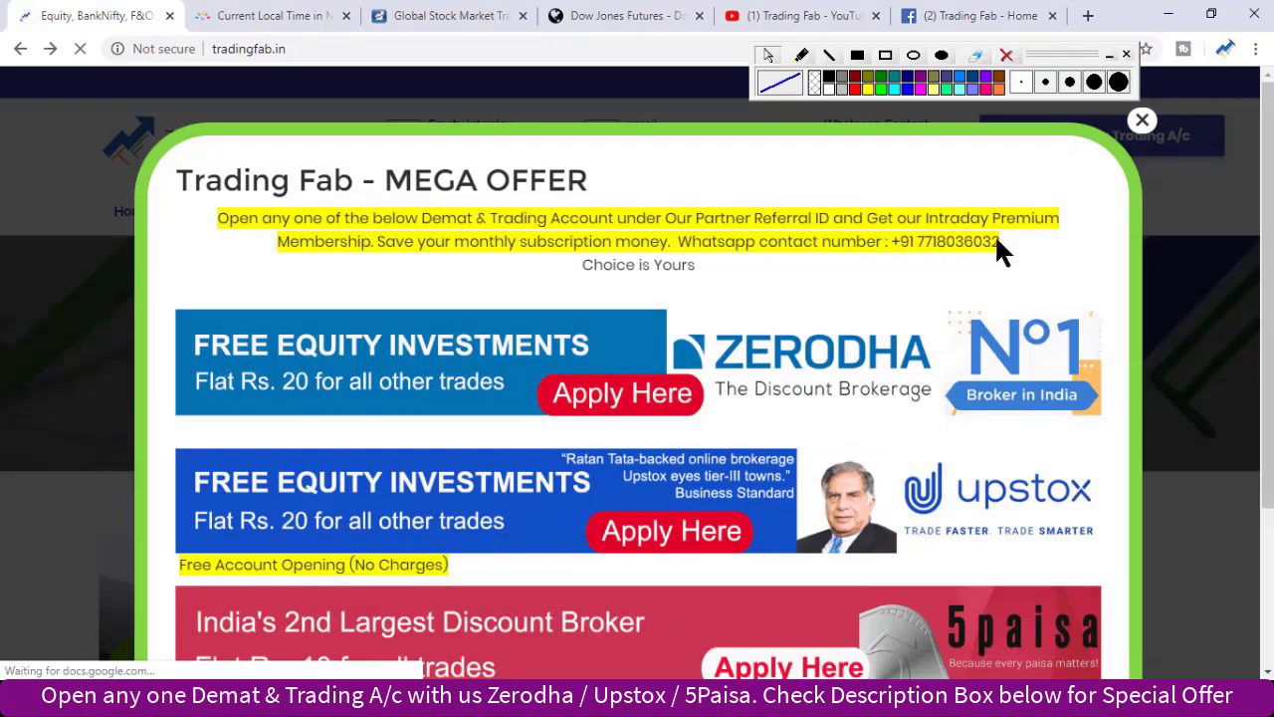
{"action": "left_click_drag", "start_coordinate": [998, 245], "coordinate": [909, 242]}
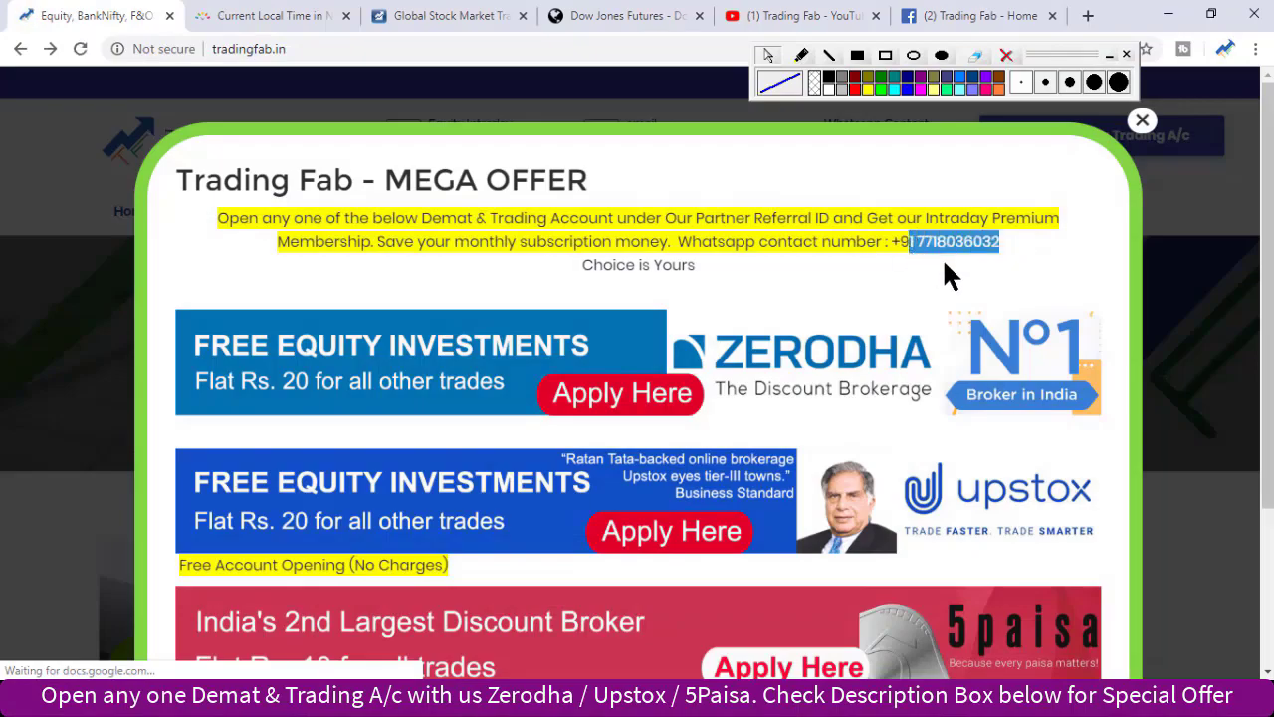